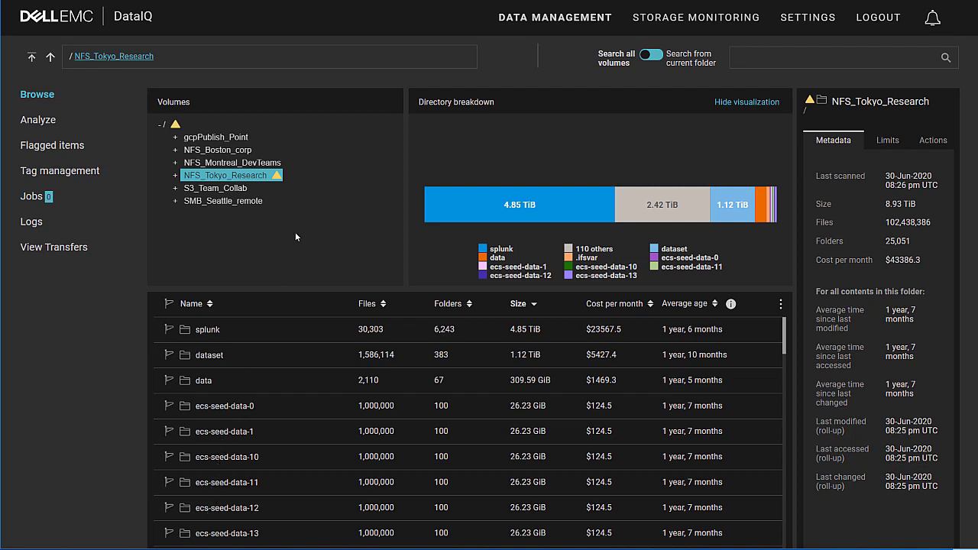
- Show the available actions for the NFS_Tokyo_Research volume, including the option to scan it
left_click(923, 145)
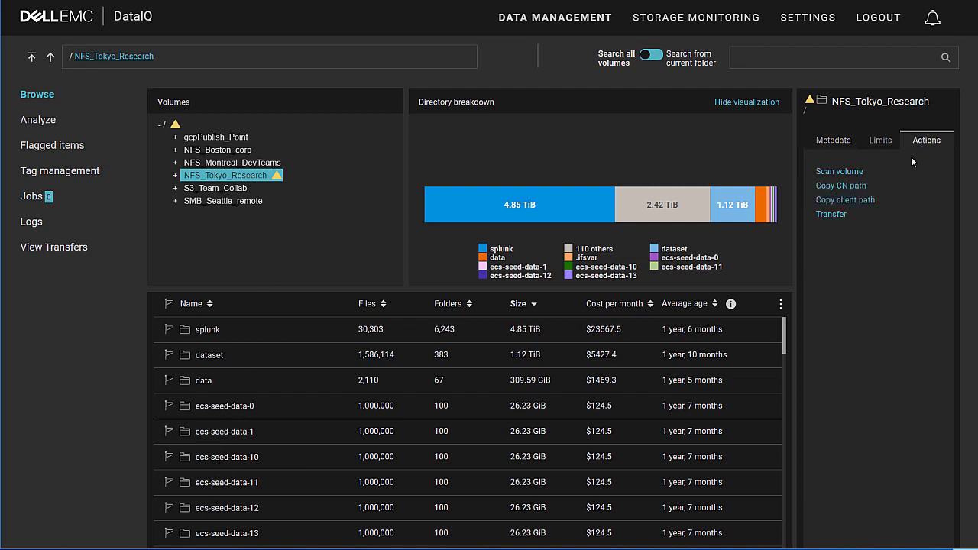
left_click(839, 173)
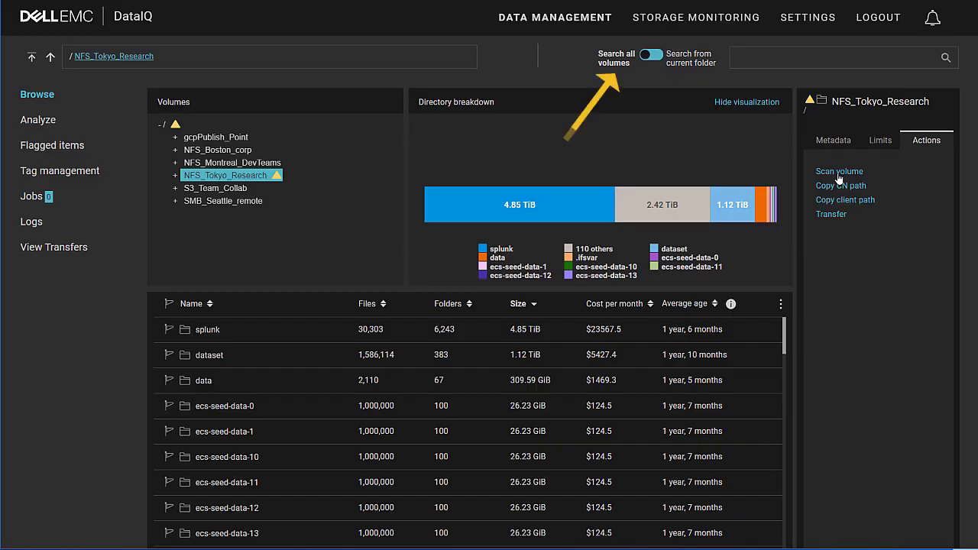
- Search the volumes for "lighthouse"
left_click(776, 57)
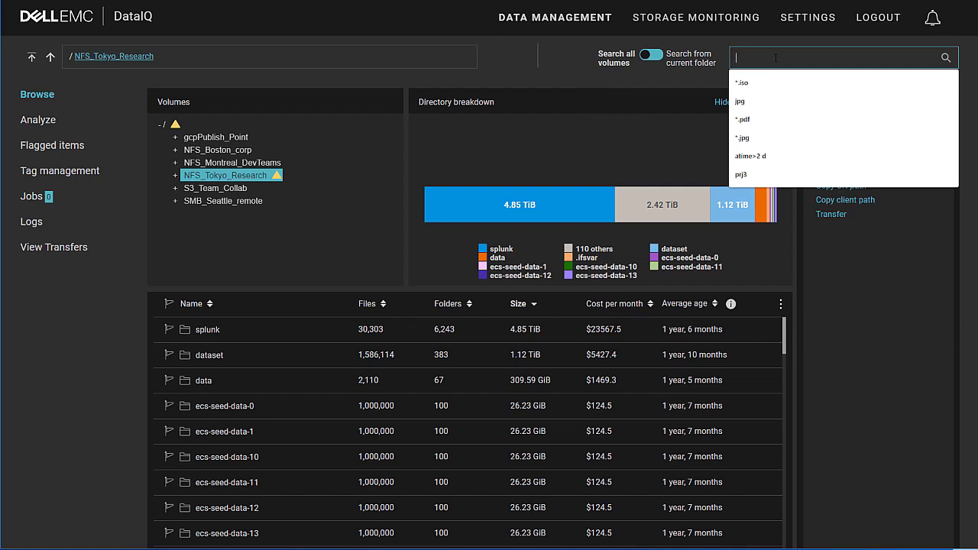
type("lighthouse")
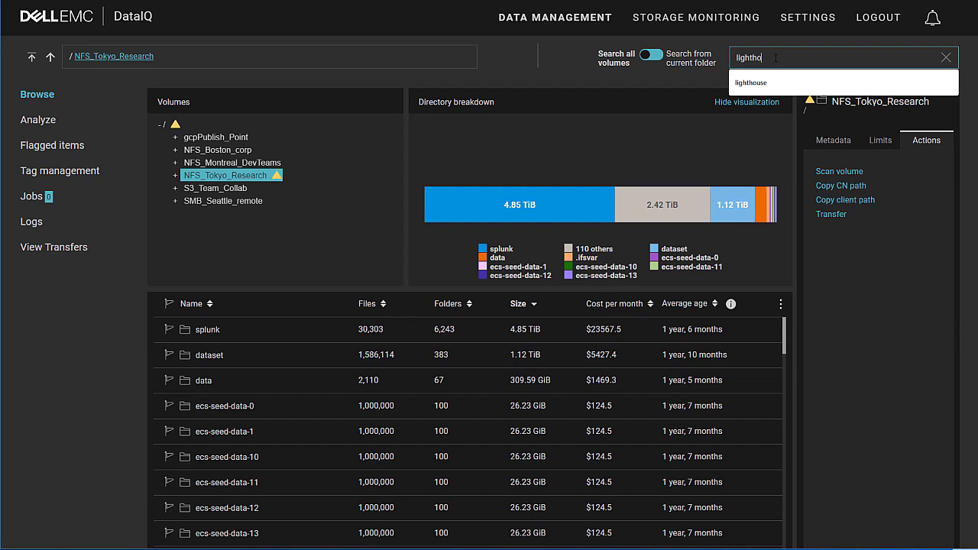
key("Return")
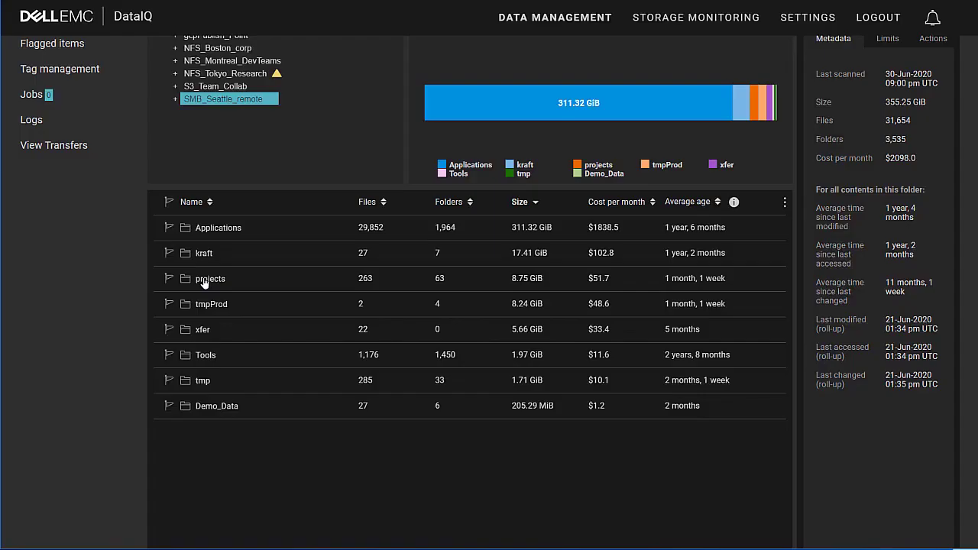
- Open the tmp folder of the SMB_Seattle_remote volume and look through its files
left_click(200, 382)
scroll(235, 415, "down", 2)
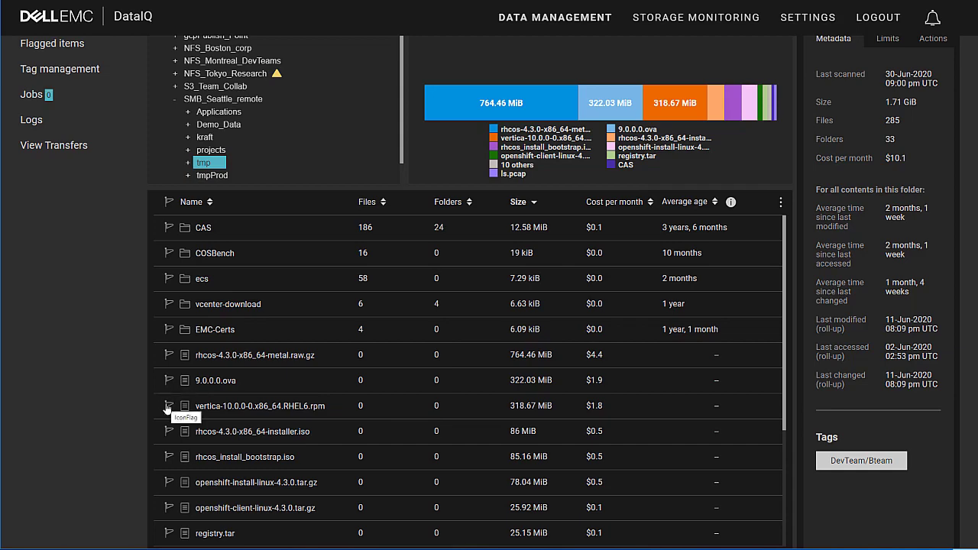
scroll(168, 408, "down", 3)
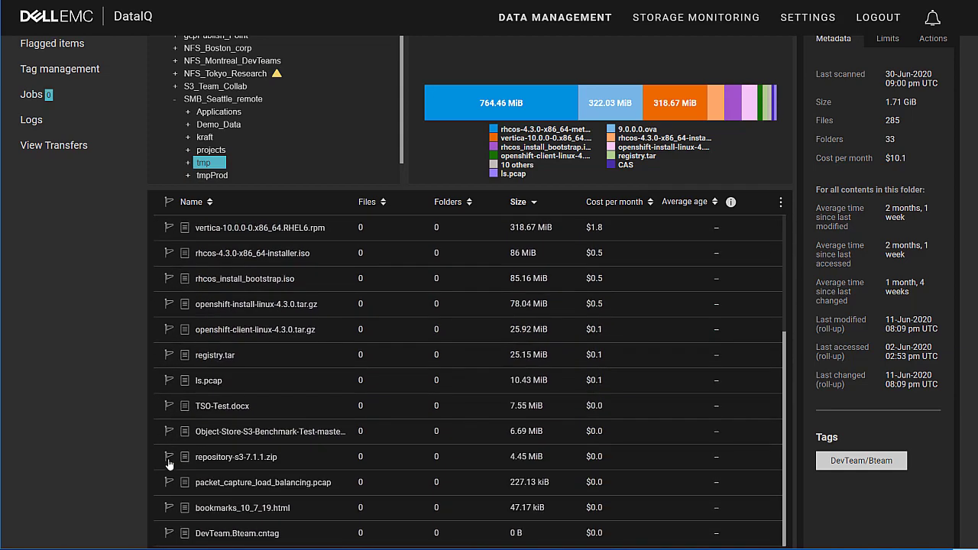
scroll(167, 447, "up", 3)
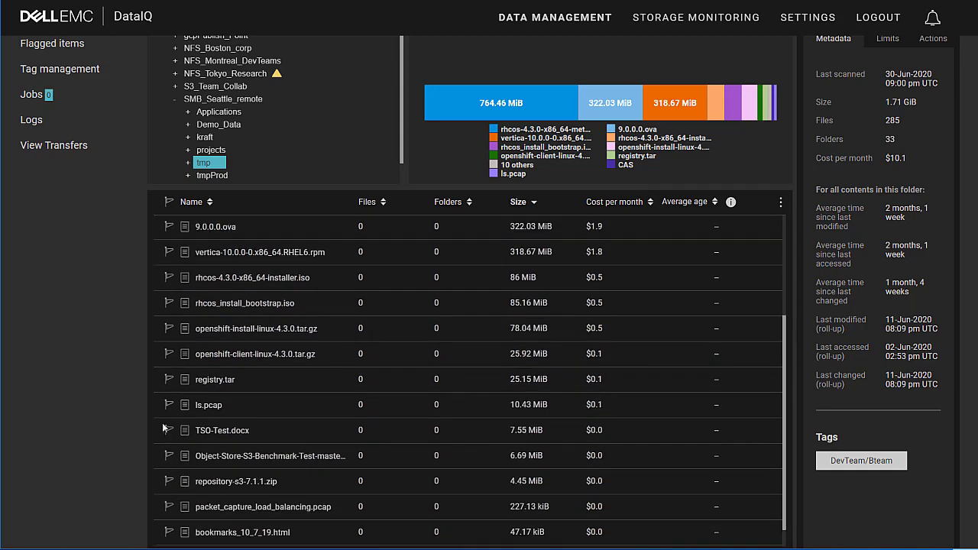
- In the projects/Team2 folder of SMB_Seattle_remote, flag SelfSigned CA Process, test_data_set.ods, adminRest.ipynb and testadmin.py
left_click(211, 152)
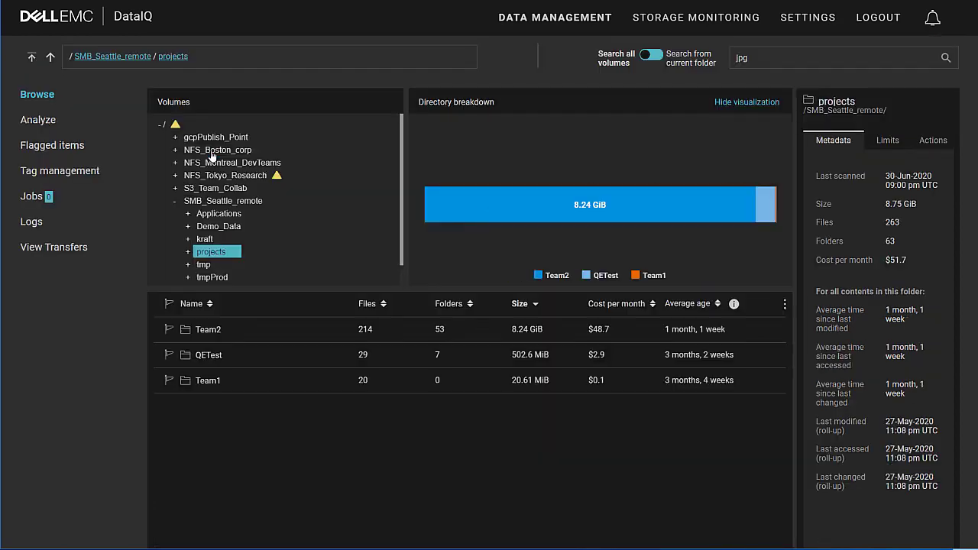
double_click(206, 329)
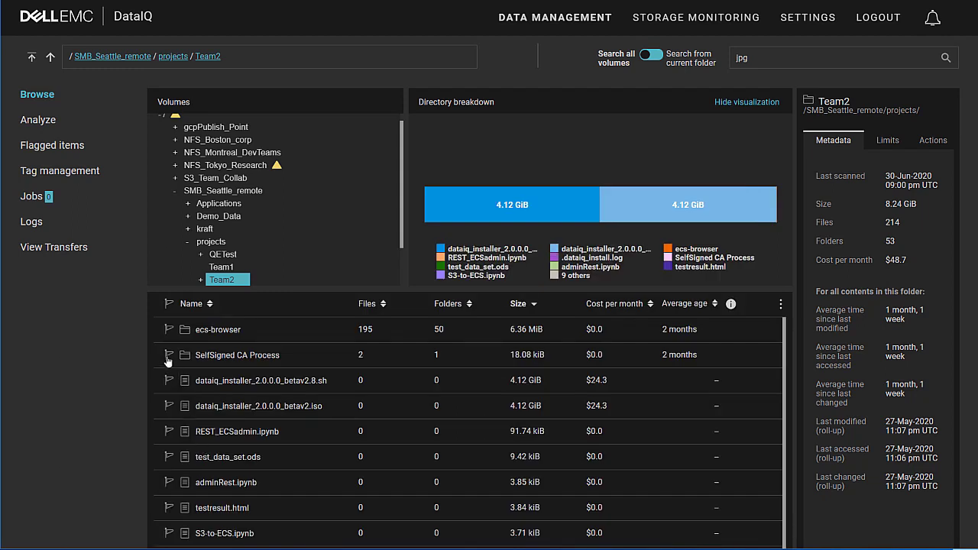
left_click(169, 354)
left_click(169, 456)
left_click(169, 482)
scroll(200, 514, "down", 3)
left_click(169, 507)
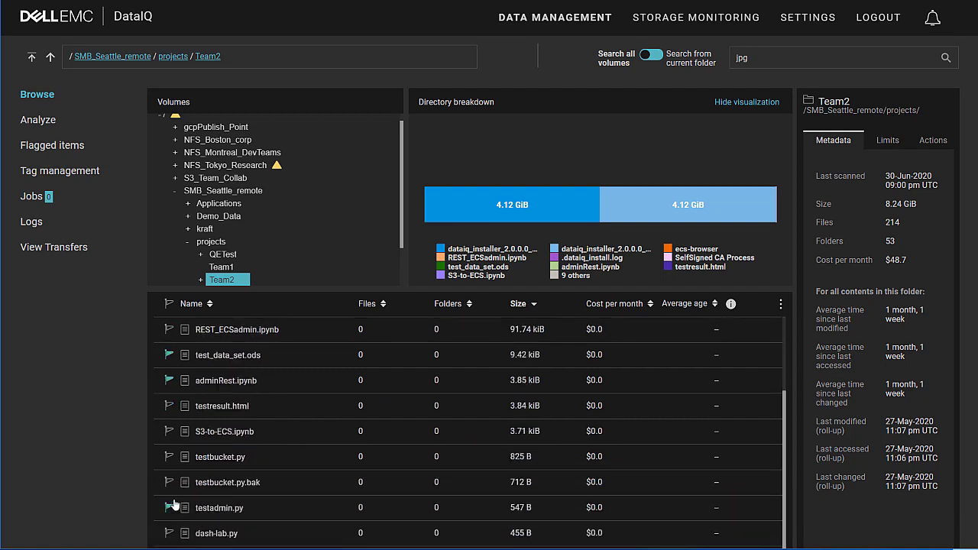
- Flag the Logs folder inside the Demo_Data folder of SMB_Seattle_remote
left_click(187, 243)
left_click(204, 219)
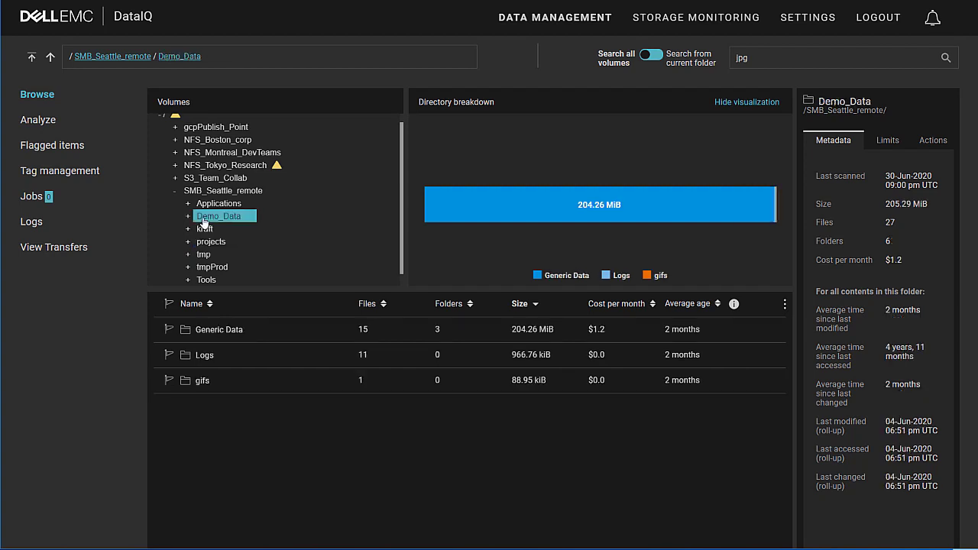
left_click(168, 356)
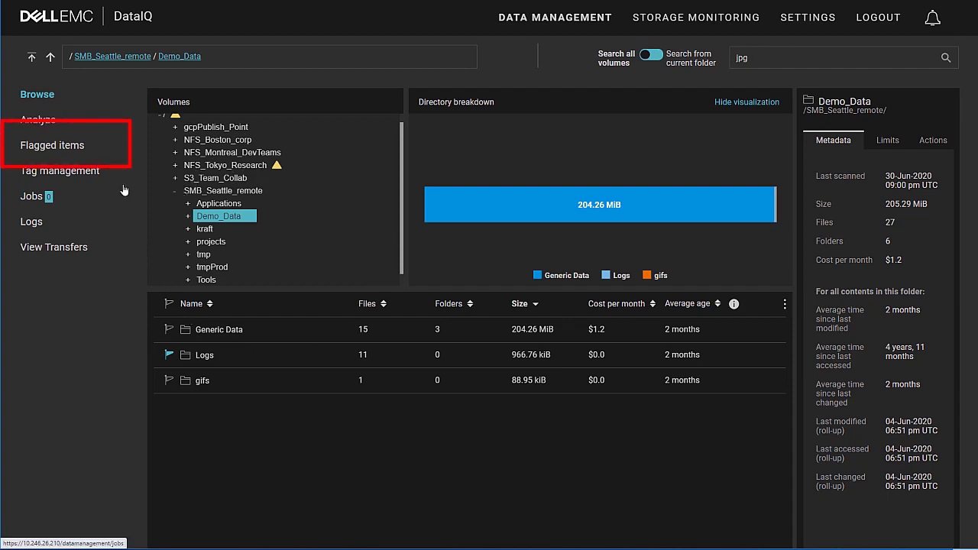
- In the flagged items, show the actions available for adminRest.ipynb and open its folder location
left_click(74, 153)
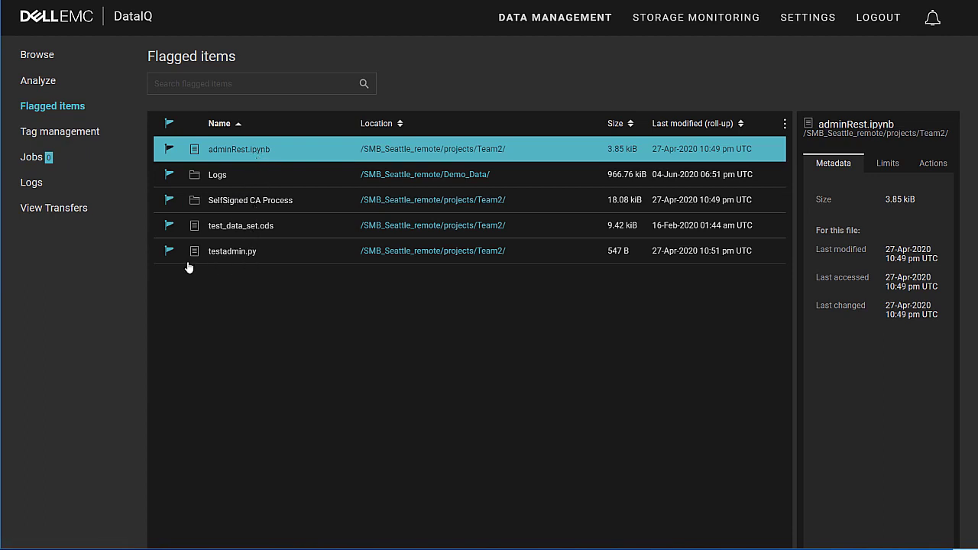
left_click(929, 166)
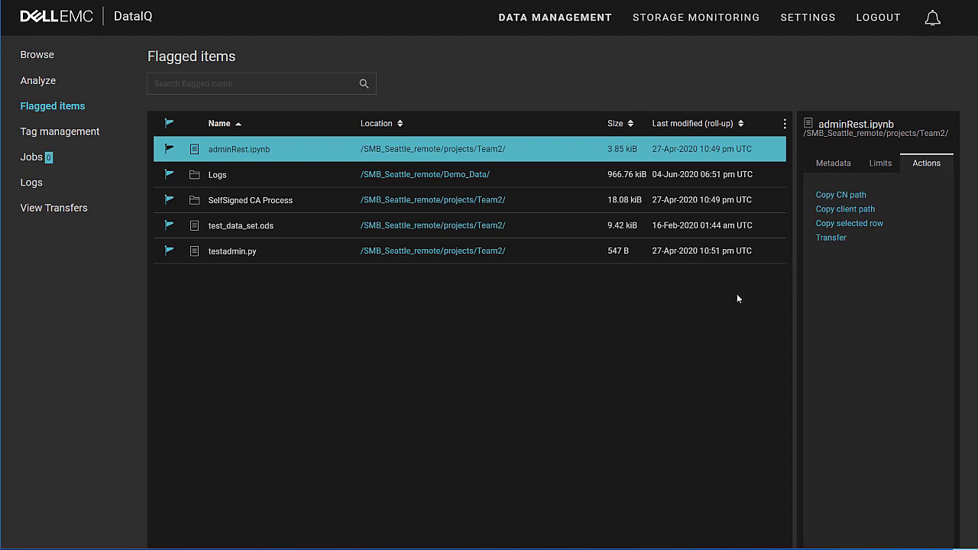
left_click(484, 150)
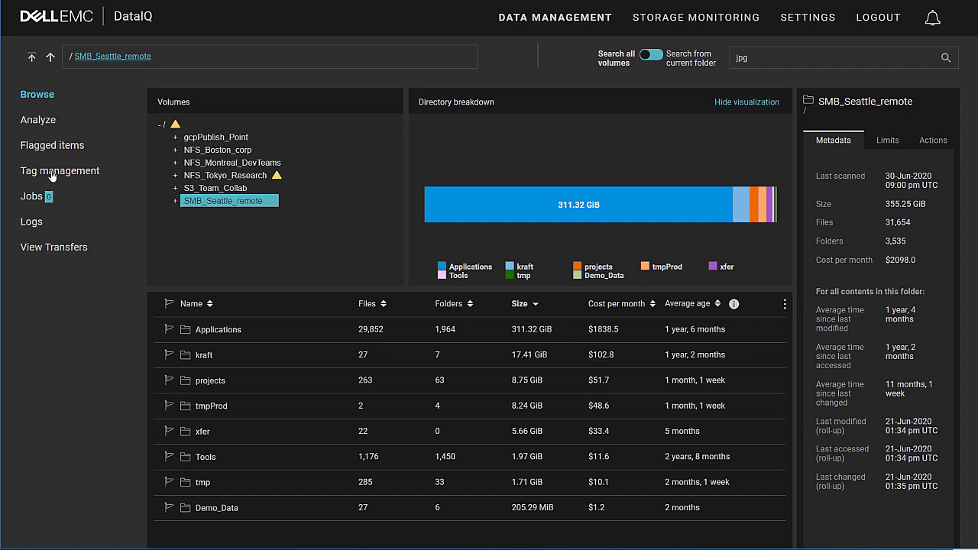
- Review the tags in the DevTeam, Pri_Investigator and projects categories, one category at a time
left_click(51, 170)
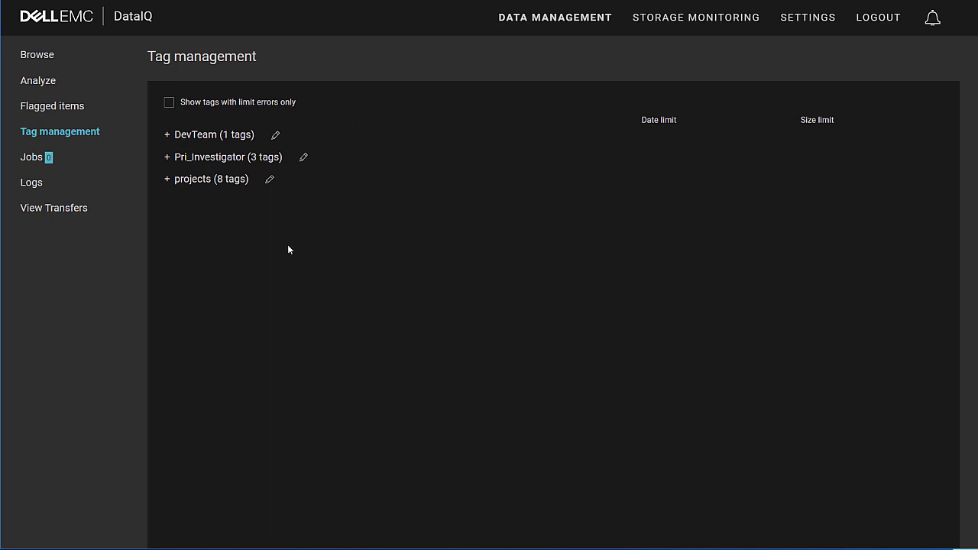
left_click(167, 136)
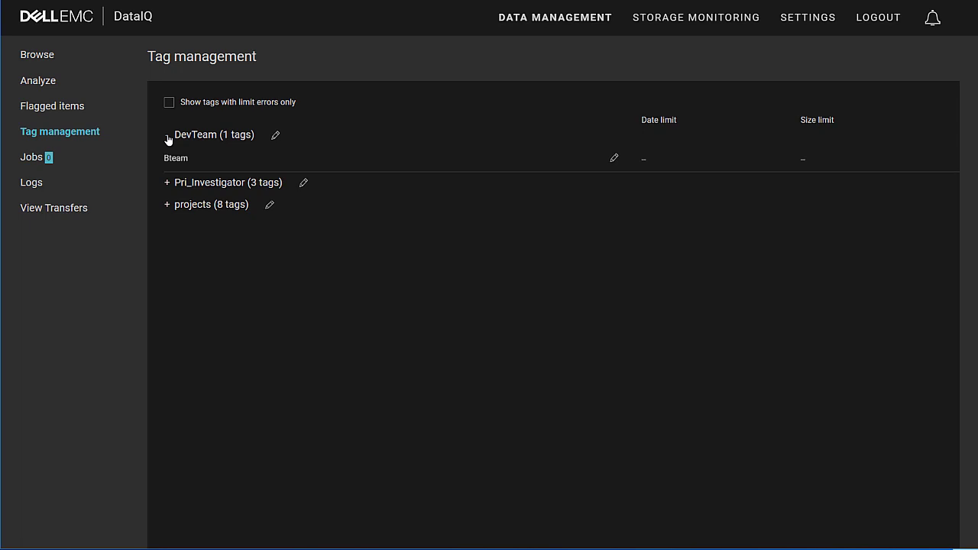
left_click(168, 137)
left_click(168, 158)
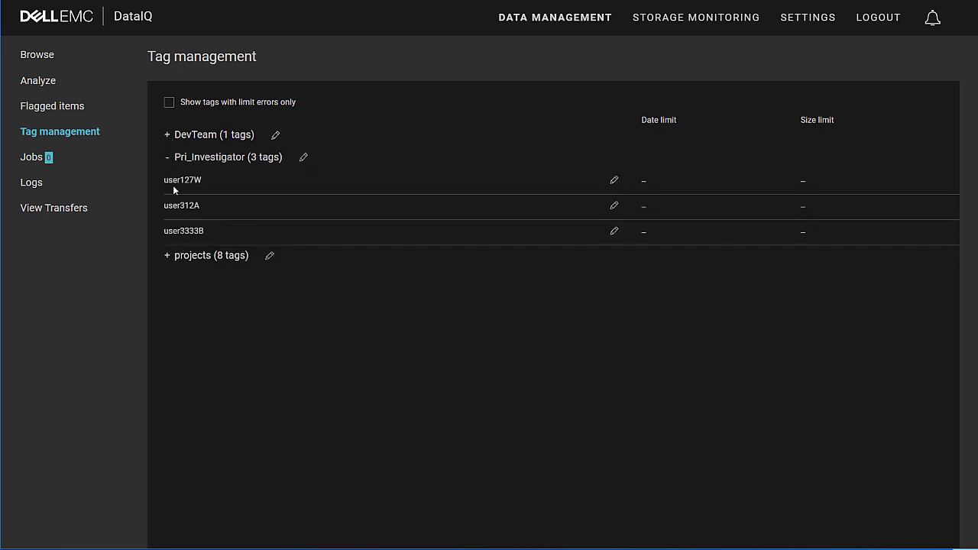
left_click(167, 161)
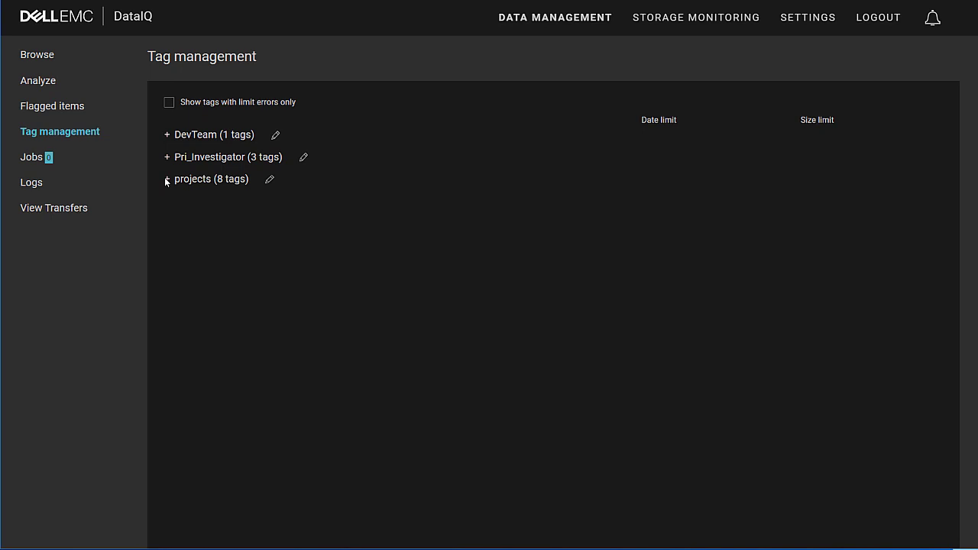
left_click(167, 181)
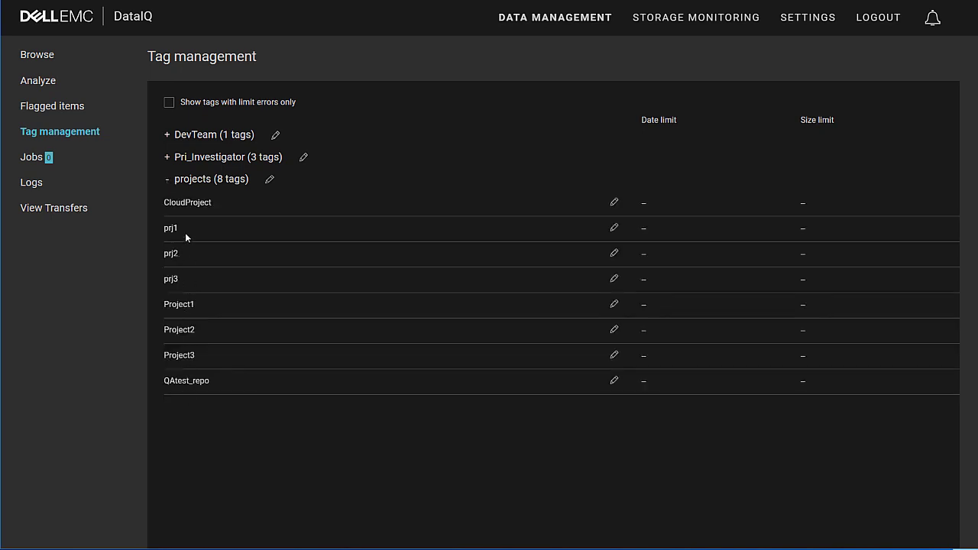
left_click(168, 183)
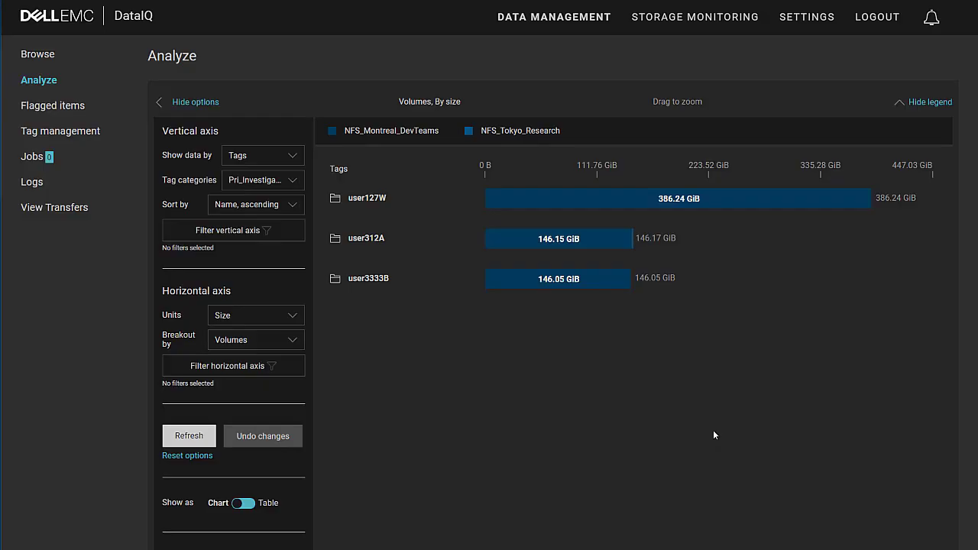
- Review the tags in the Pri_Investigator category and refresh the analysis chart of their size broken out by volume
left_click(63, 137)
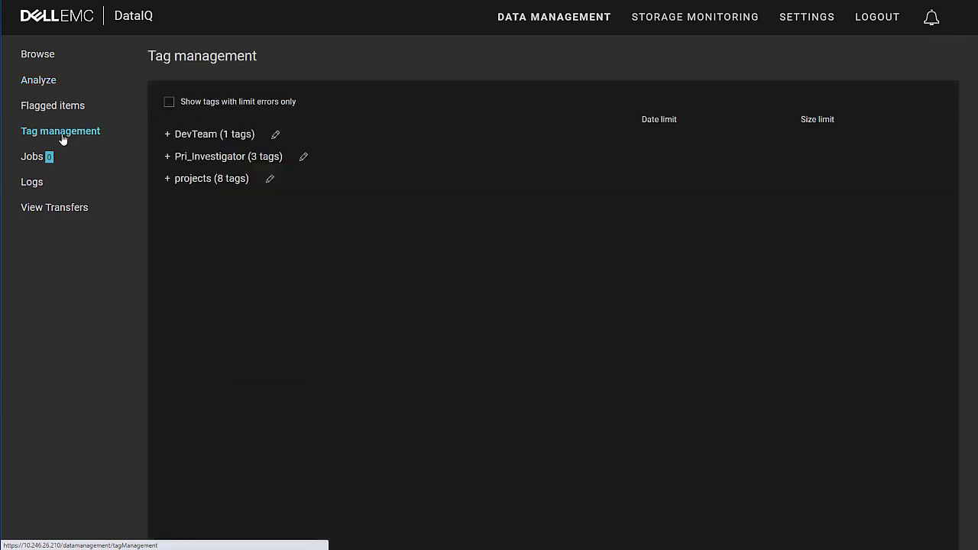
left_click(170, 158)
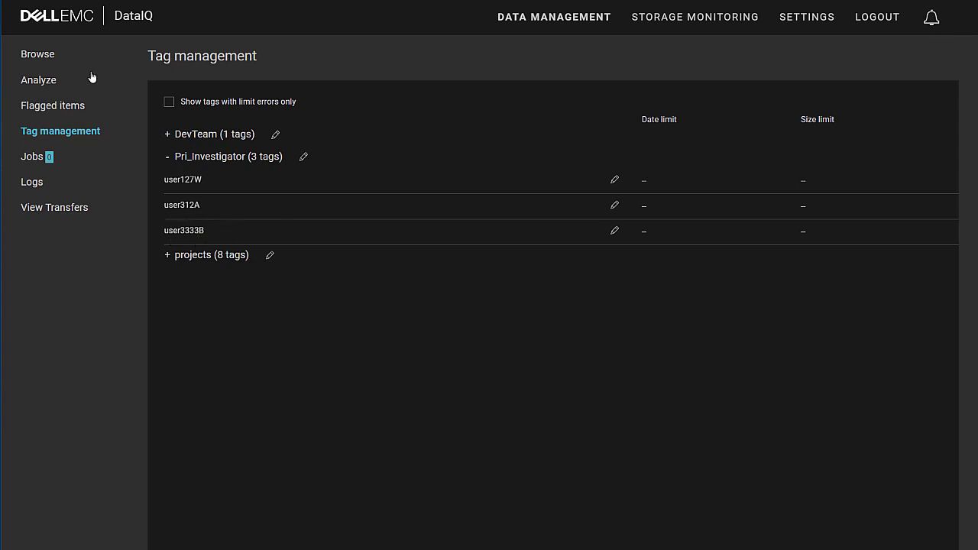
left_click(46, 87)
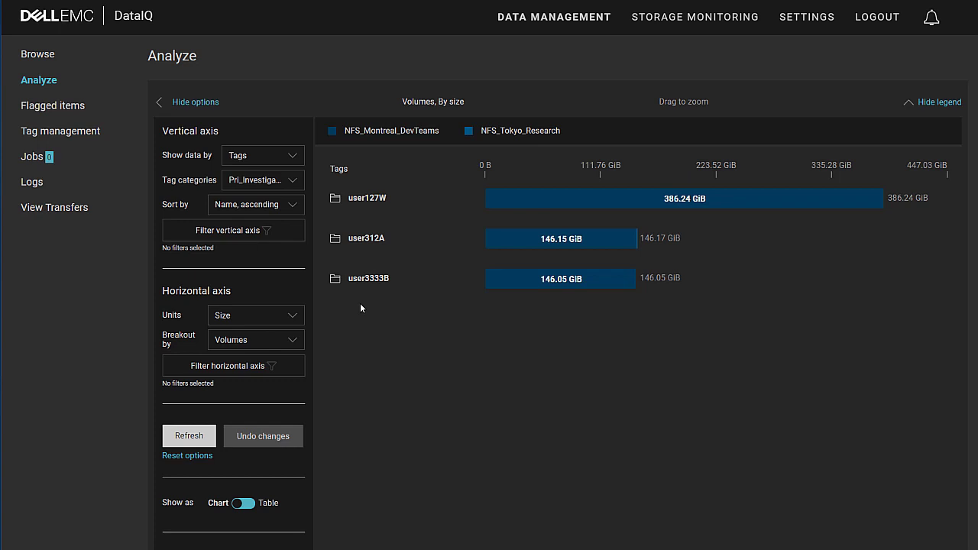
left_click(292, 182)
left_click(277, 200)
left_click(197, 440)
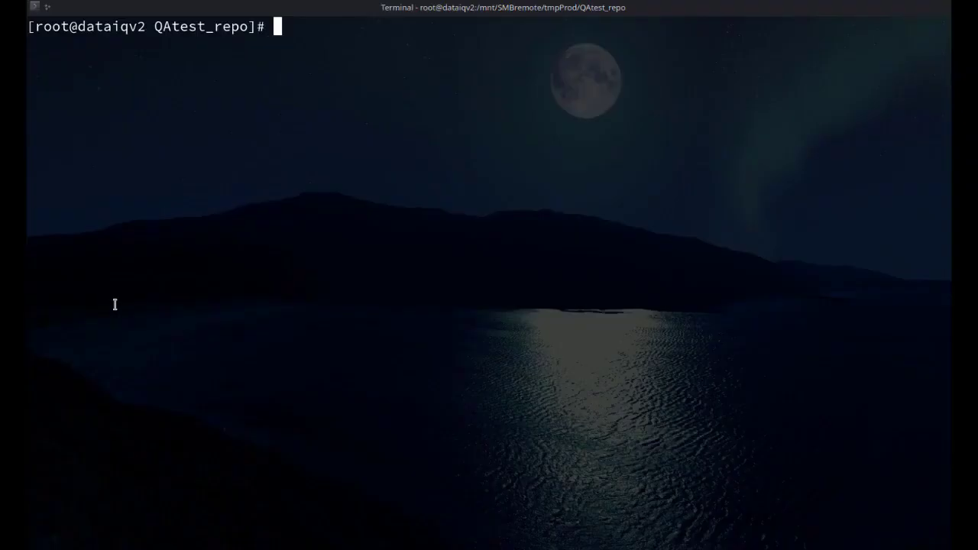
- In the terminal, print the working directory and rerun the last touch command to create Pri_Investigator.user312A.cntag in QAtest_repo
type("pwd")
key("Return")
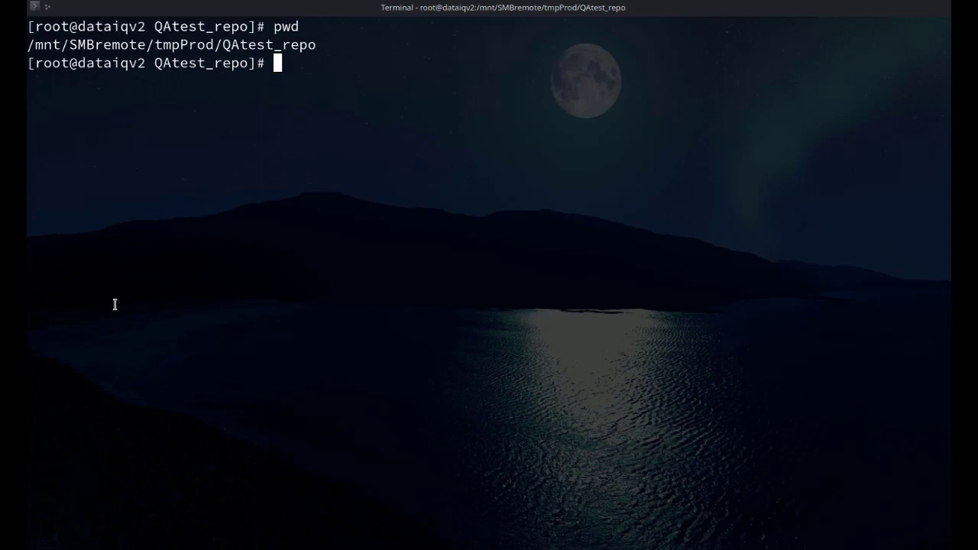
type("!touch")
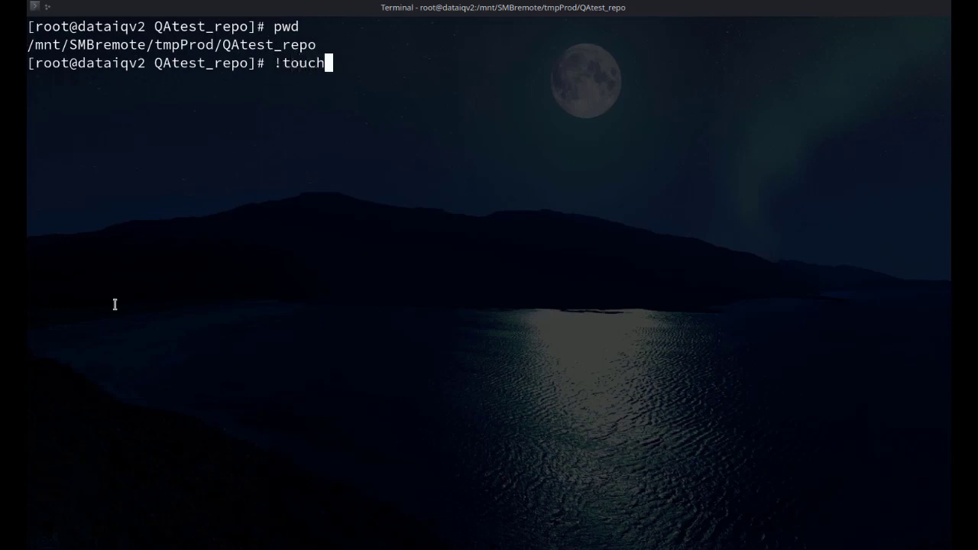
key("Return")
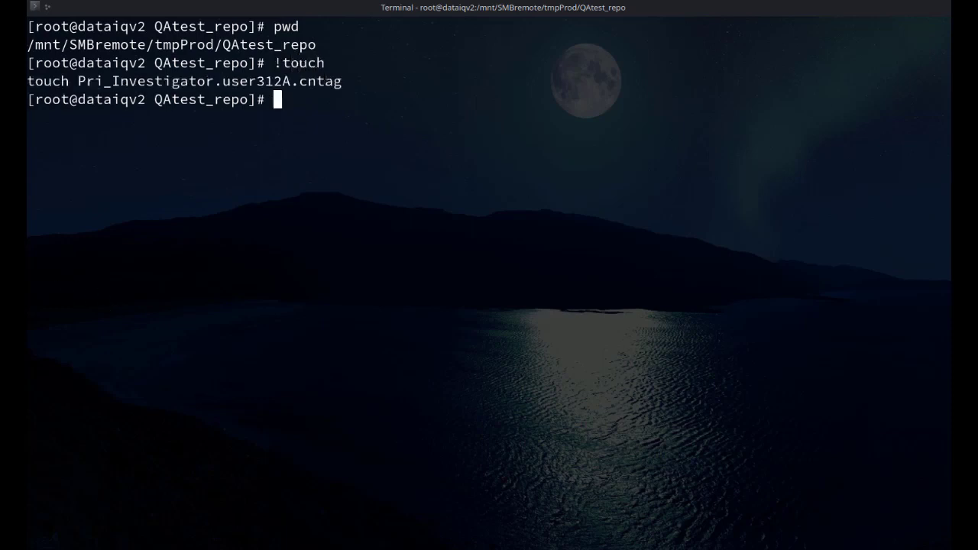
left_click_drag(28, 81, 388, 81)
left_click(437, 273)
- List the QAtest_repo contents with ls and ls -l, and examine the entry for the Pri_Investigator.user312A.cntag file
type("ls")
key("Return")
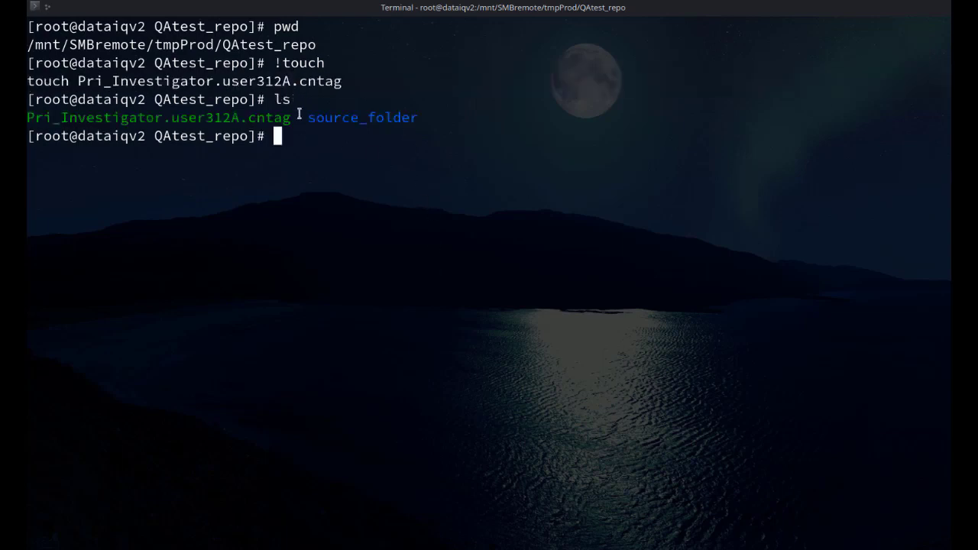
type("ls -l")
key("Return")
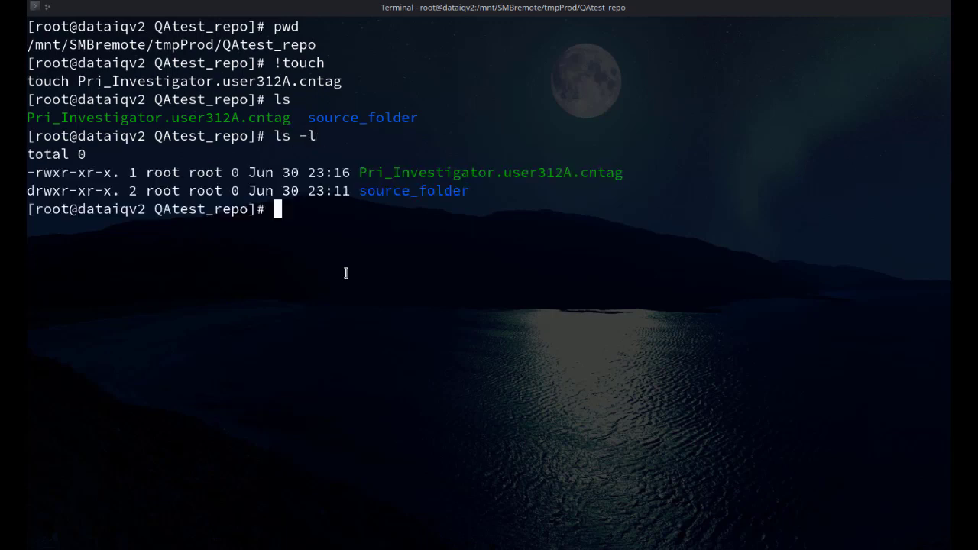
left_click_drag(231, 173, 27, 173)
left_click_drag(623, 155, 655, 176)
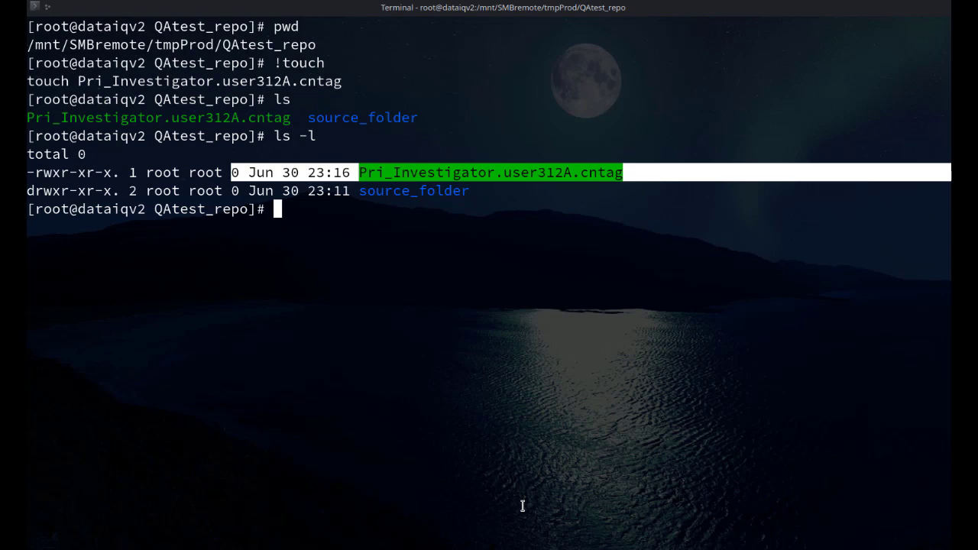
left_click(184, 369)
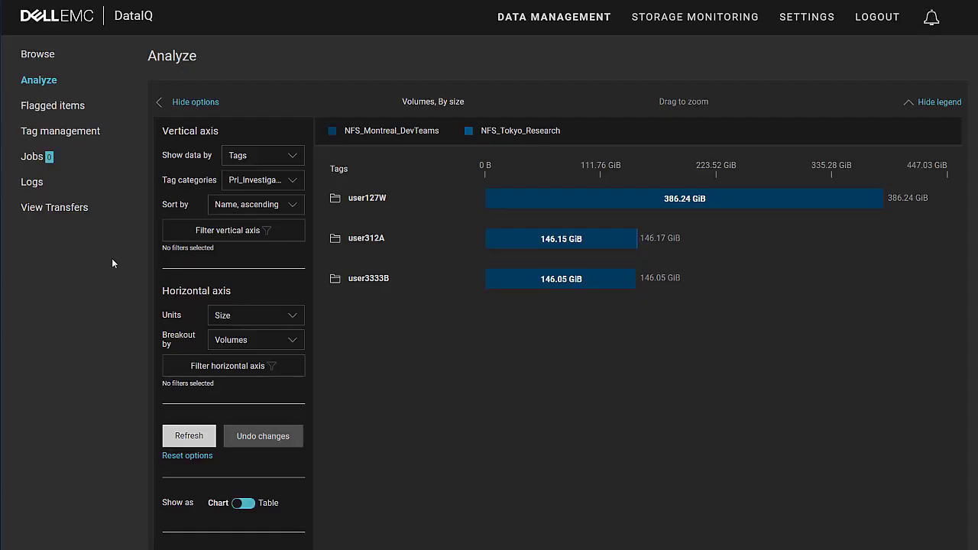
- Go to the SMB_Seattle_remote volume in the data browser and start a scan of that volume
left_click(559, 18)
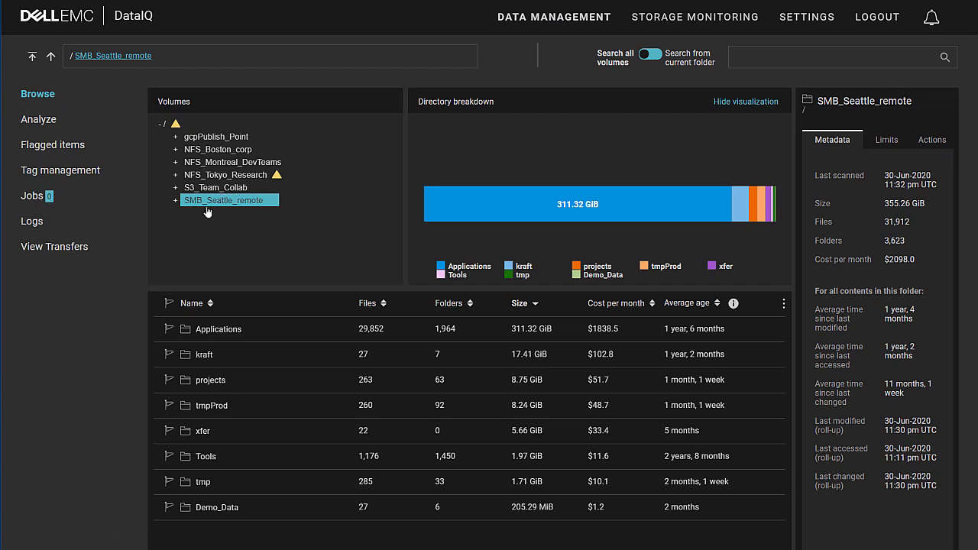
left_click(934, 142)
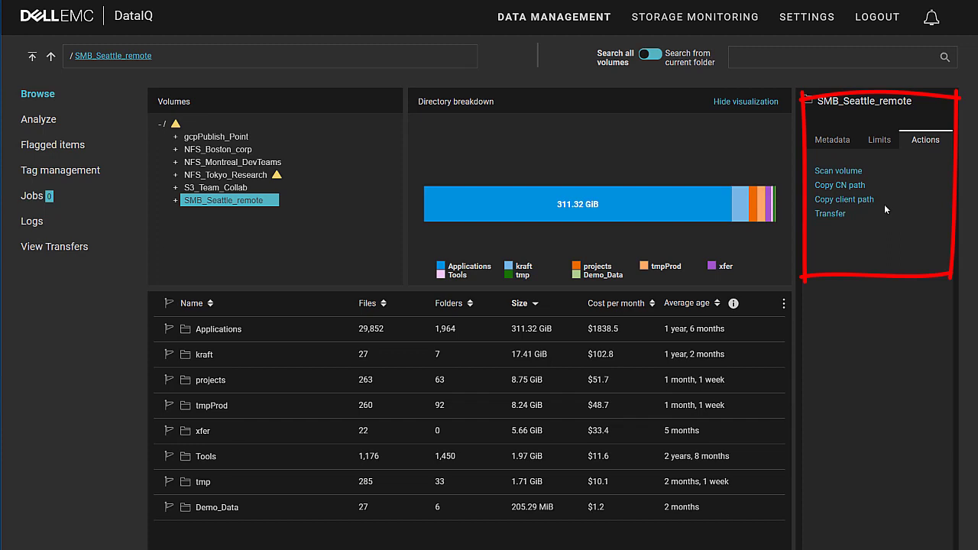
left_click(837, 172)
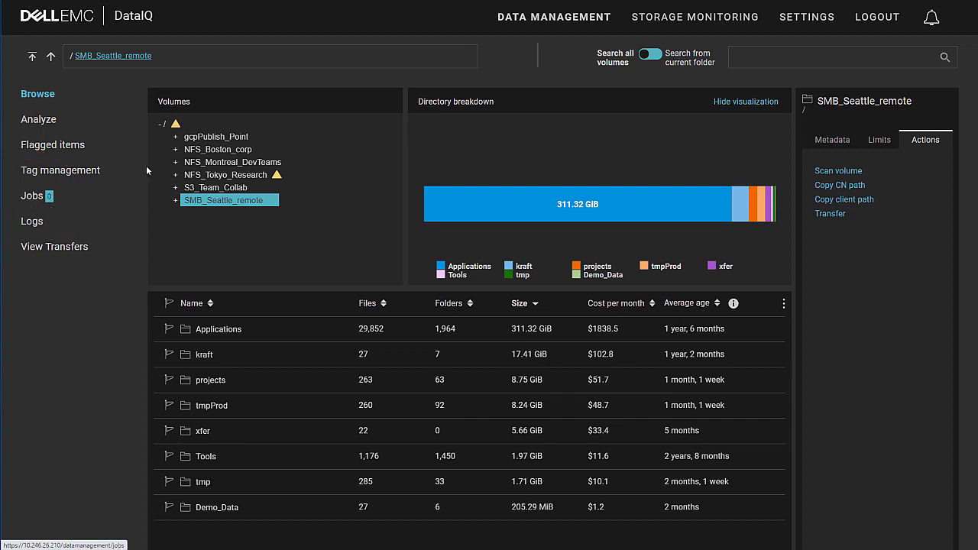
- Refresh the Pri_Investigator tag analysis chart and zoom in on the end of the user312A bar
left_click(46, 122)
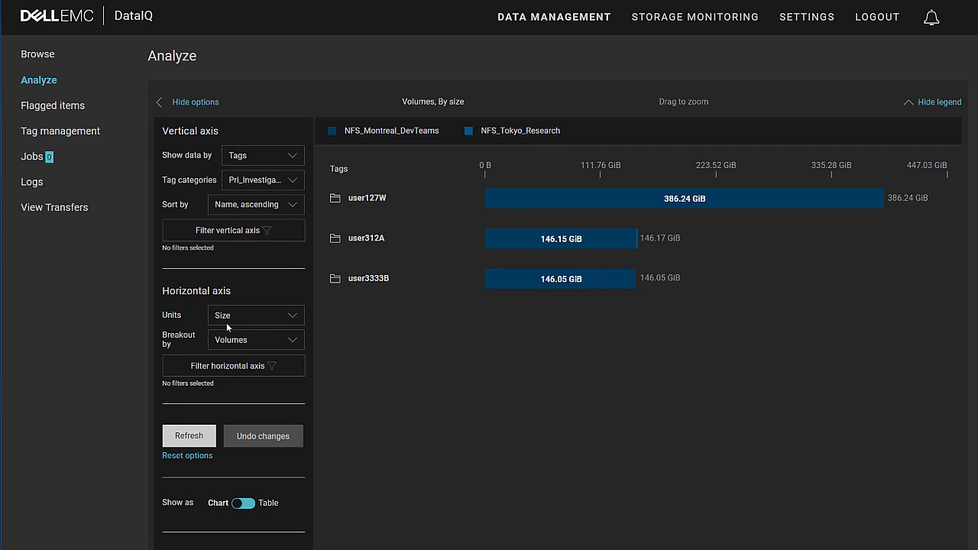
left_click(190, 442)
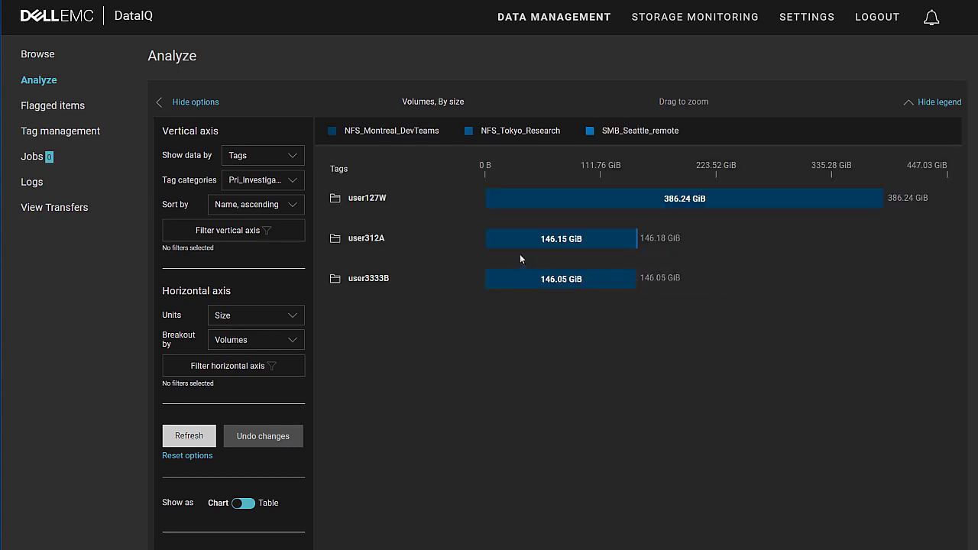
mouse_move(603, 237)
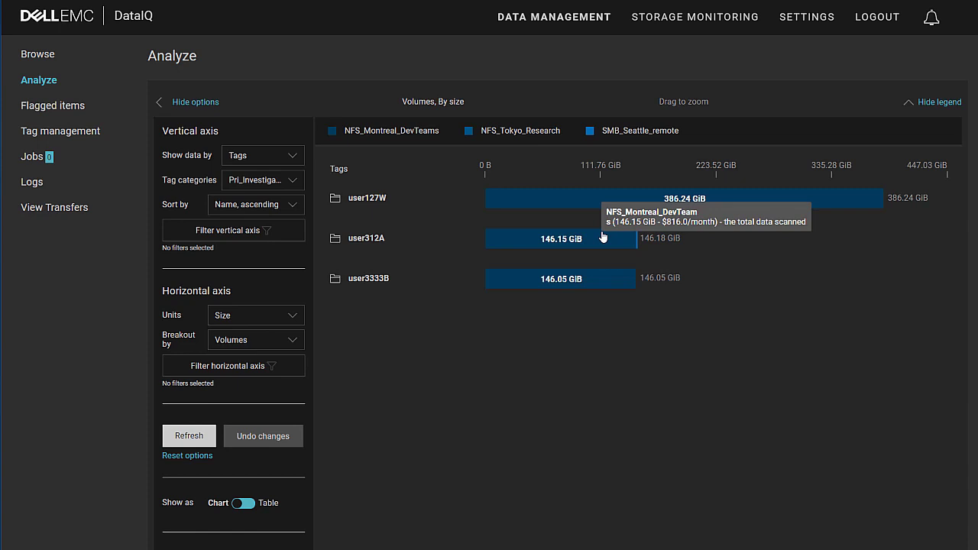
left_click_drag(619, 238, 656, 243)
left_click_drag(546, 243, 590, 243)
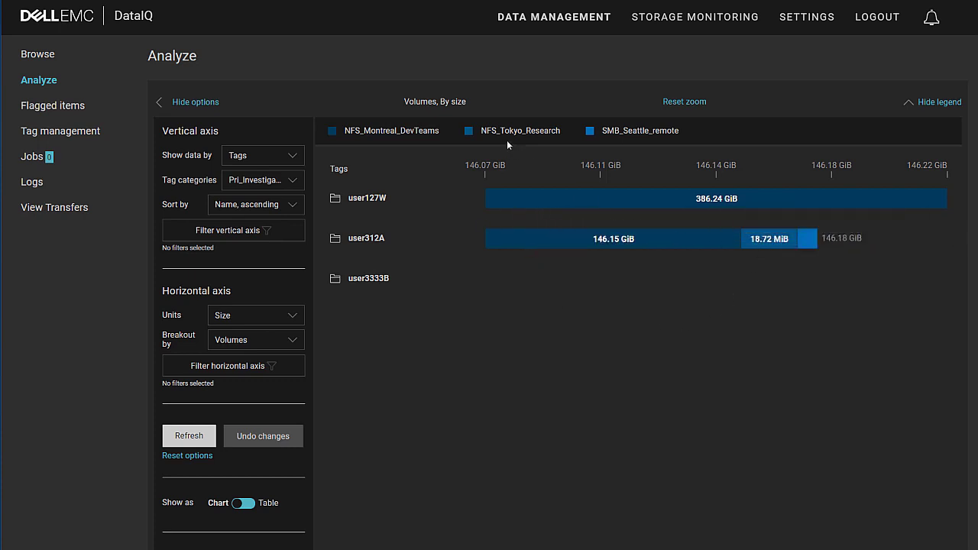
- Drill into the SMB_Seattle_remote segment of user312A and browse the contents of its tagged QAtest_repo folder
mouse_move(810, 248)
left_click(808, 250)
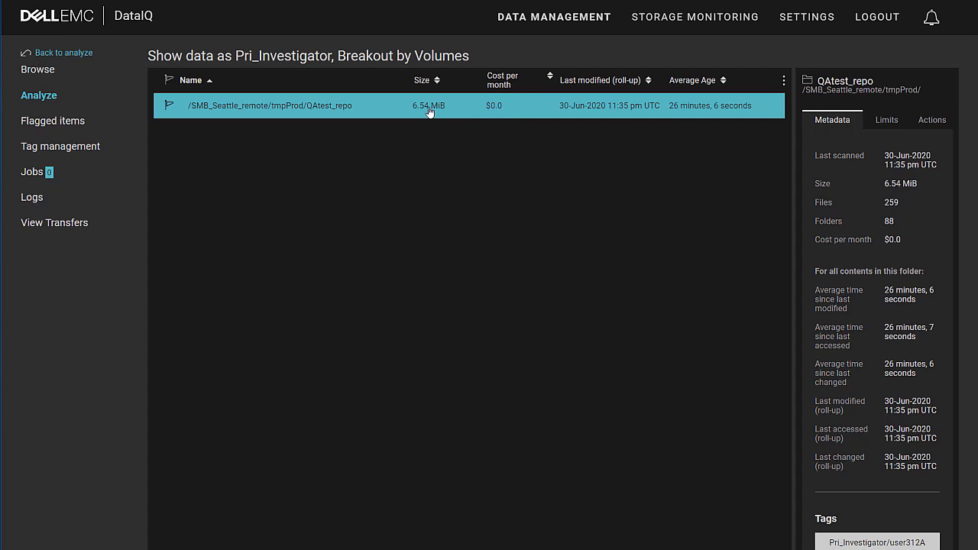
left_click(341, 110)
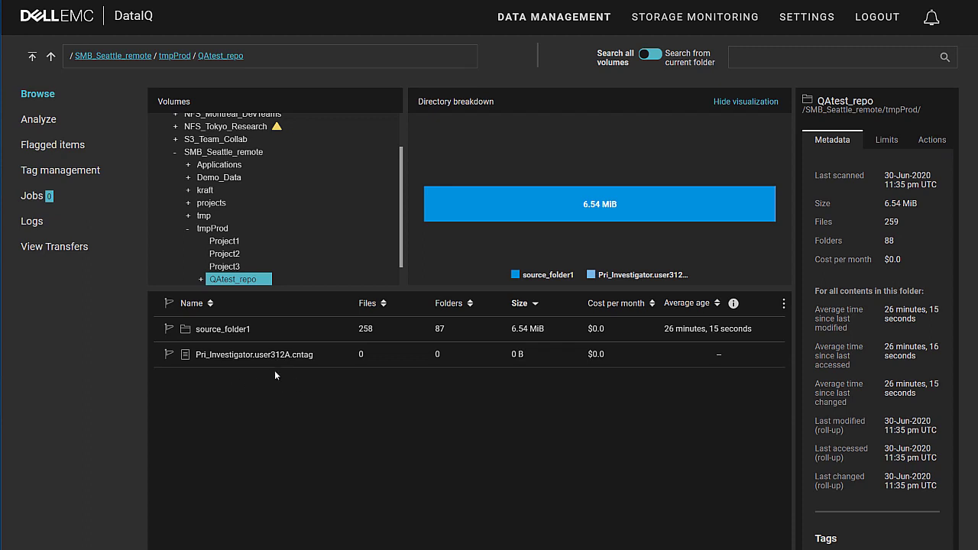
left_click(239, 337)
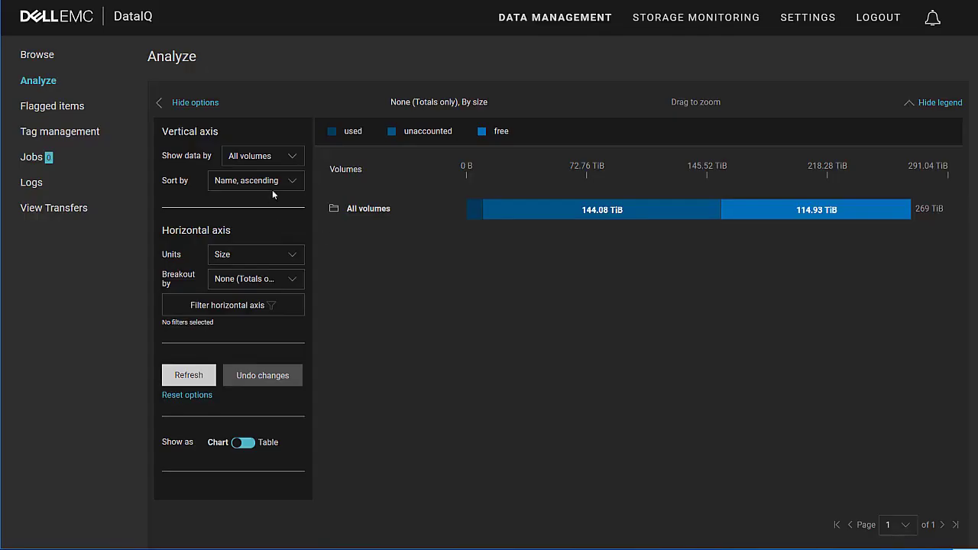
- Set the analysis to show data by Volumes and apply the change to the chart
left_click(282, 161)
left_click(257, 201)
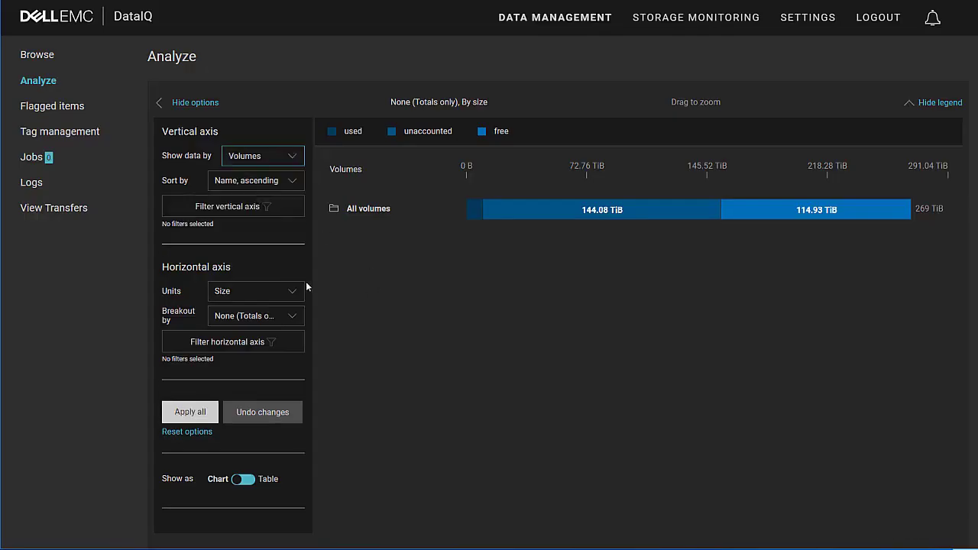
left_click(190, 412)
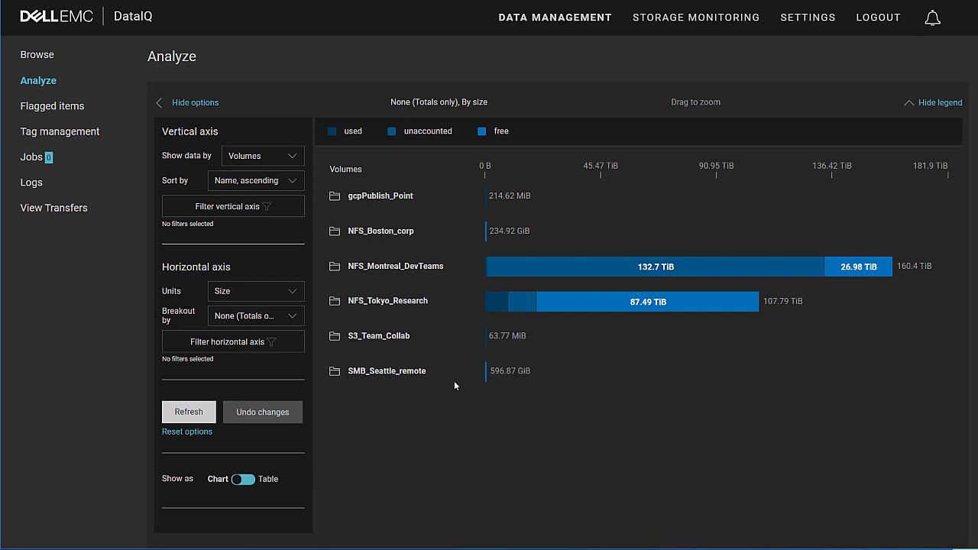
- Chart the volumes by Cost with a breakout by Volumes, and inspect the NFS_Tokyo_Research bar's segments
left_click(252, 293)
left_click(241, 331)
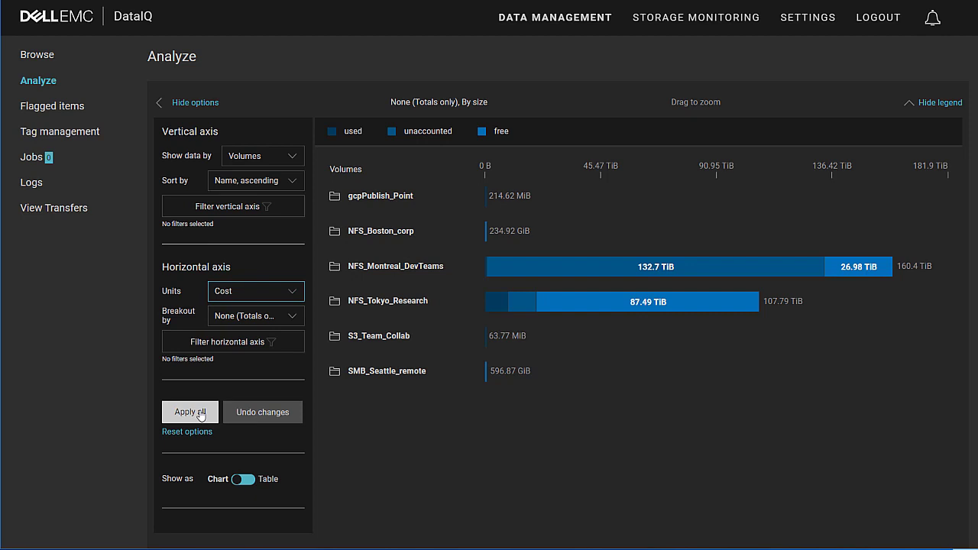
left_click(244, 321)
left_click(237, 354)
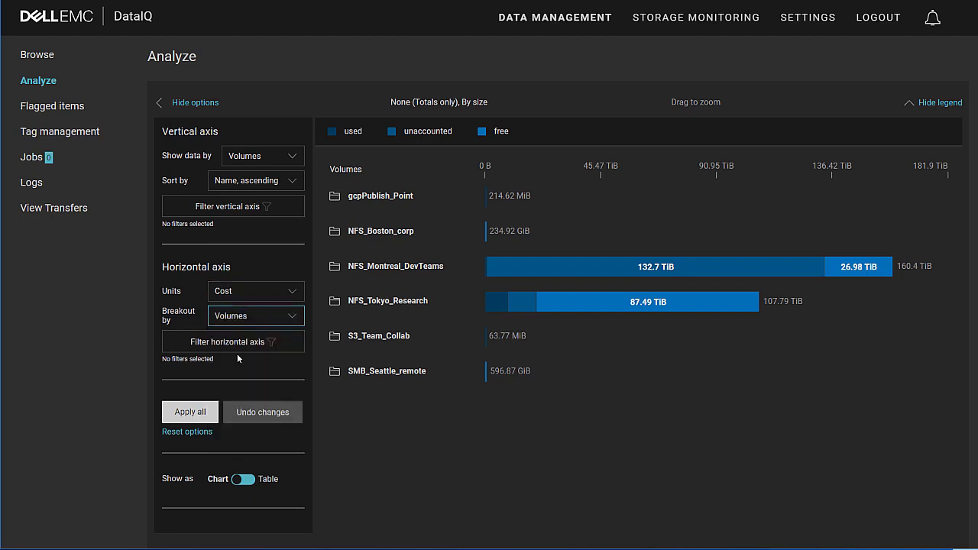
left_click(182, 417)
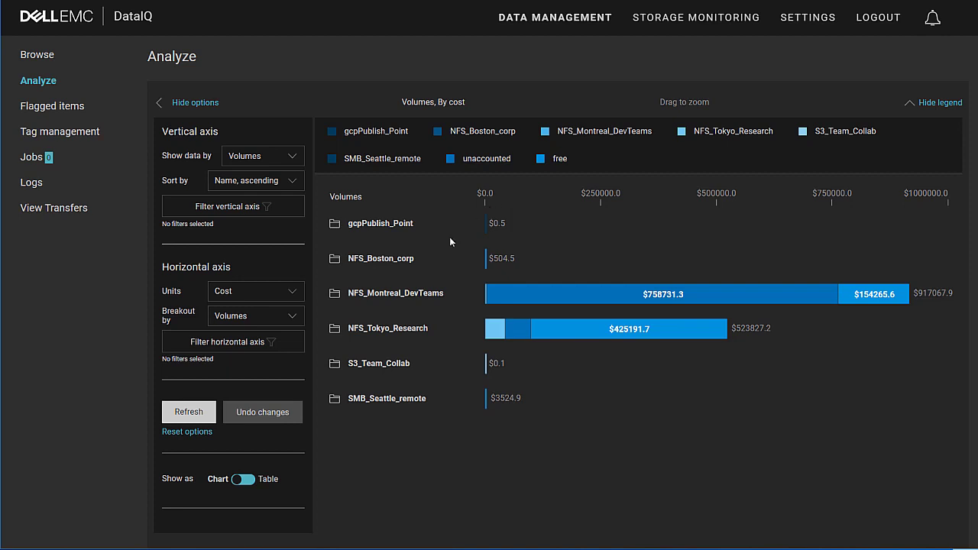
mouse_move(494, 333)
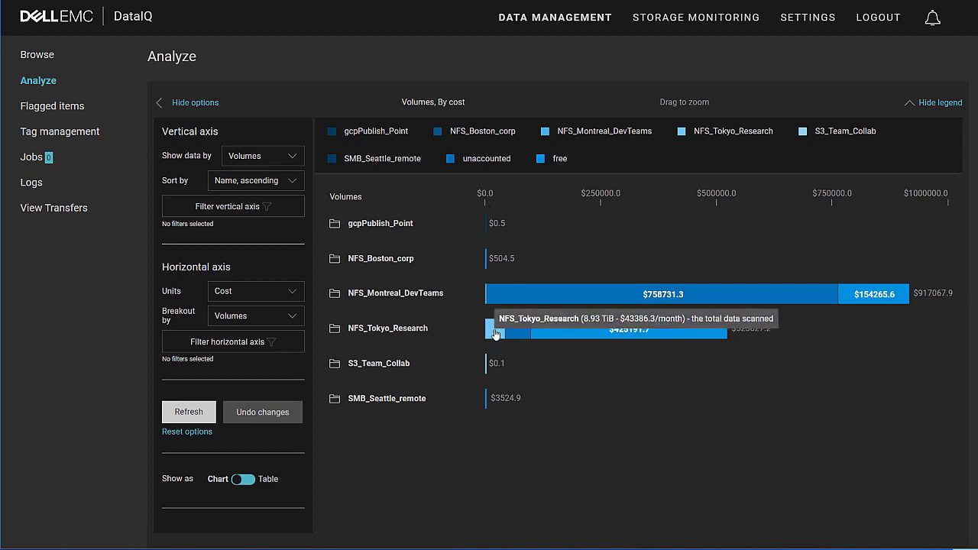
mouse_move(558, 339)
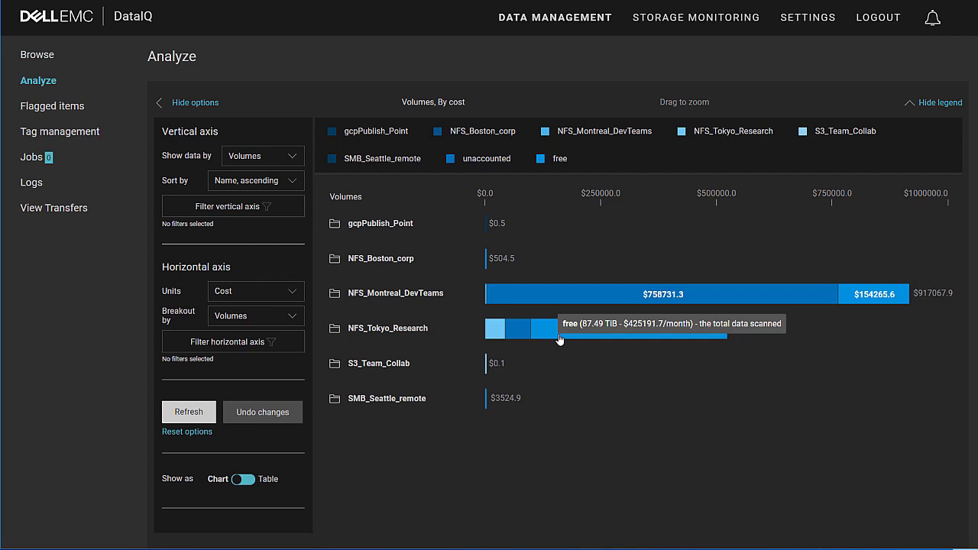
- Chart the tags of the projects category by Size, keeping the breakout by Volumes
left_click(290, 157)
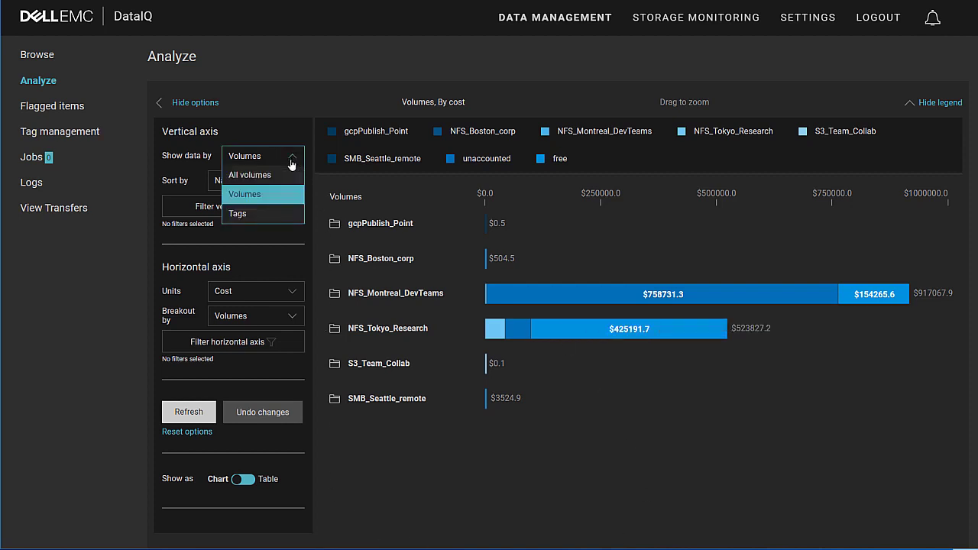
left_click(268, 217)
left_click(285, 183)
left_click(273, 217)
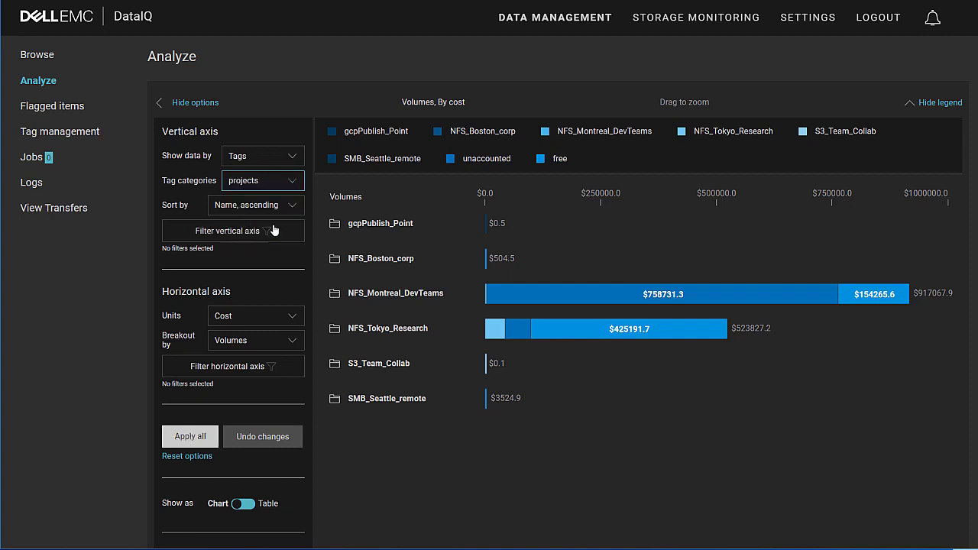
left_click(250, 317)
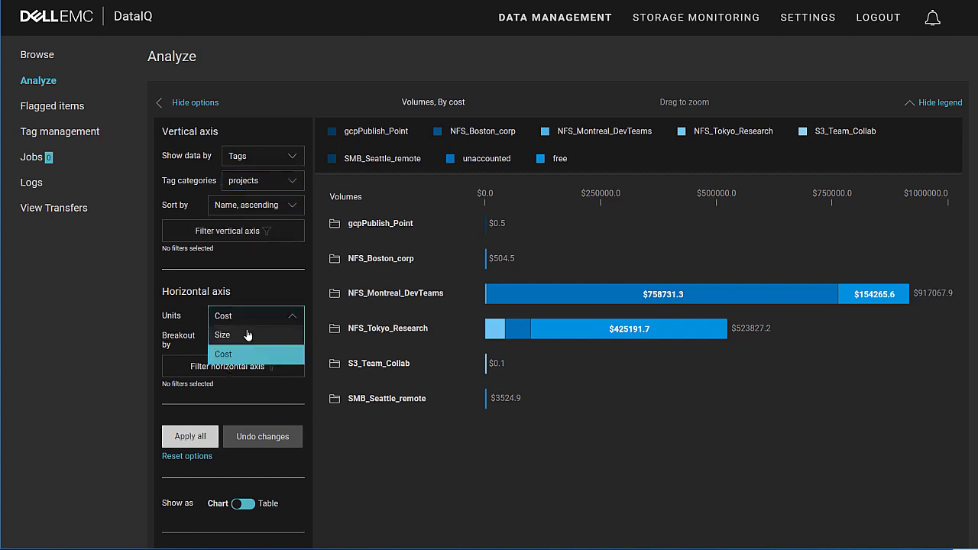
left_click(248, 335)
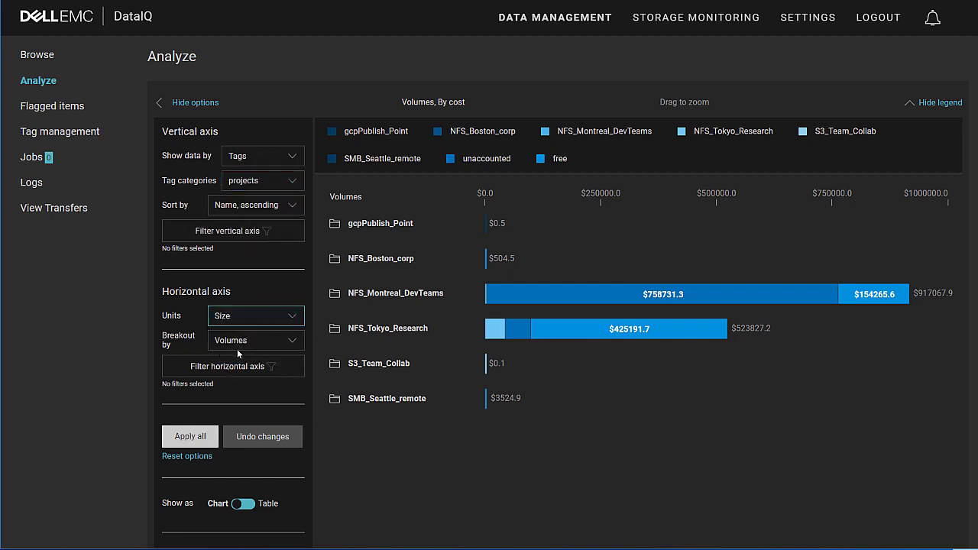
left_click(191, 440)
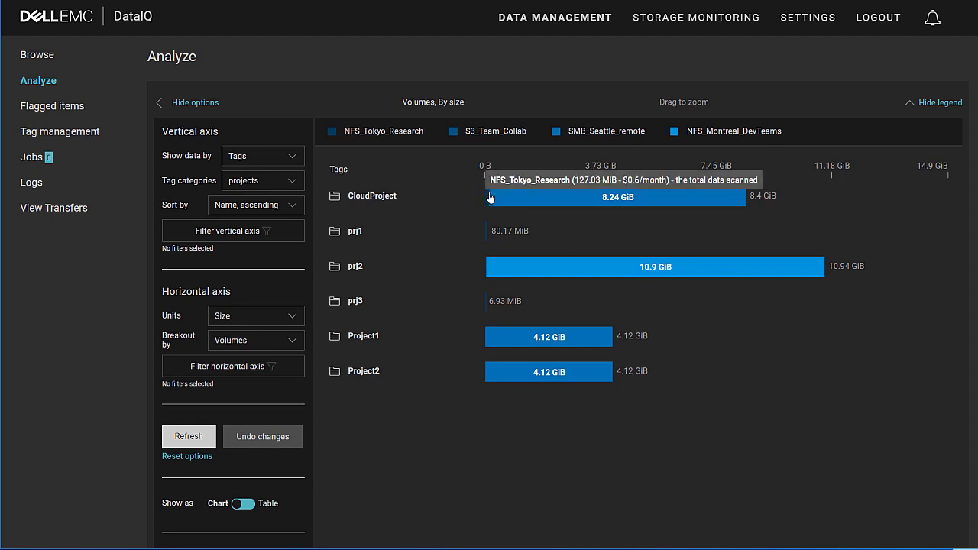
- Zoom in on the start of the CloudProject bar, drill into its S3_Team_Collab segment and browse the Demo_Data folder, then return to the analysis
left_click_drag(485, 190, 526, 213)
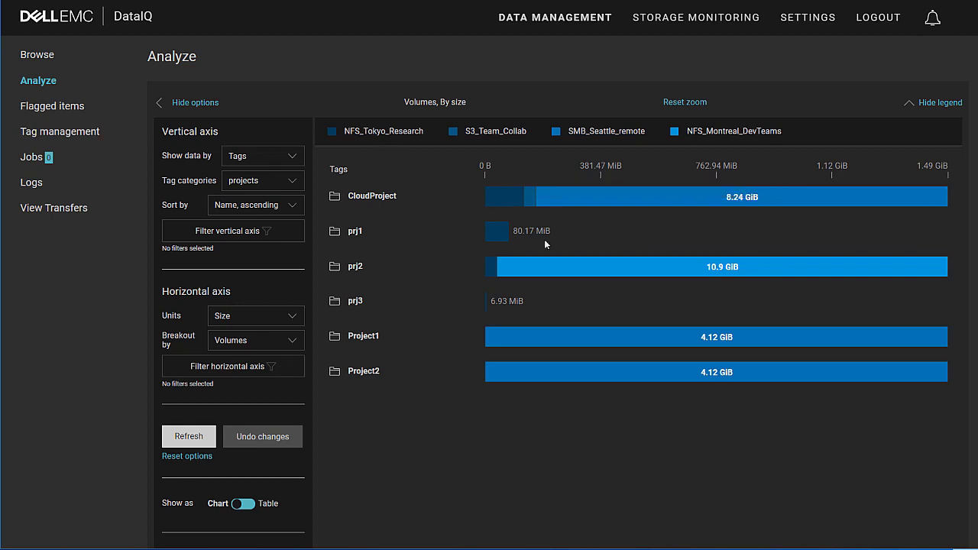
mouse_move(531, 206)
mouse_move(625, 205)
left_click(560, 201)
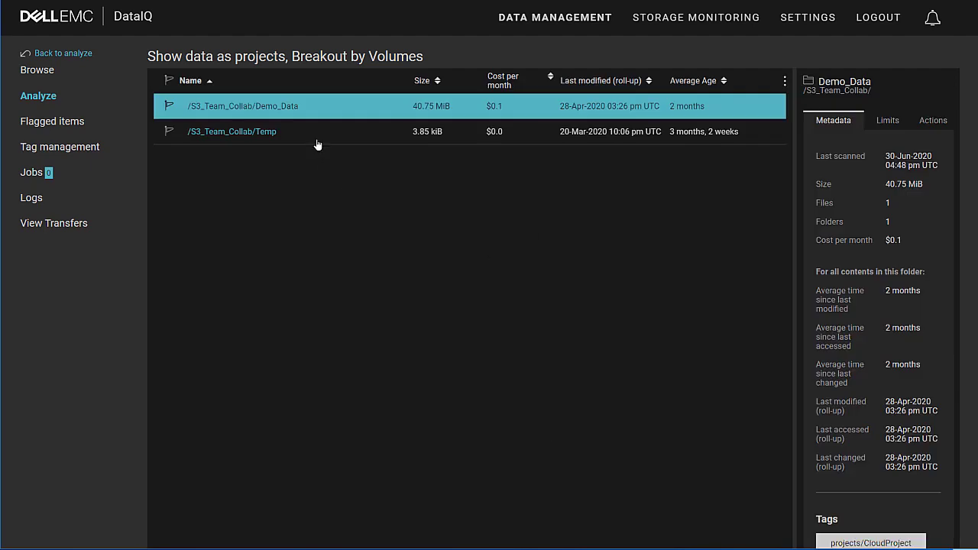
left_click(277, 113)
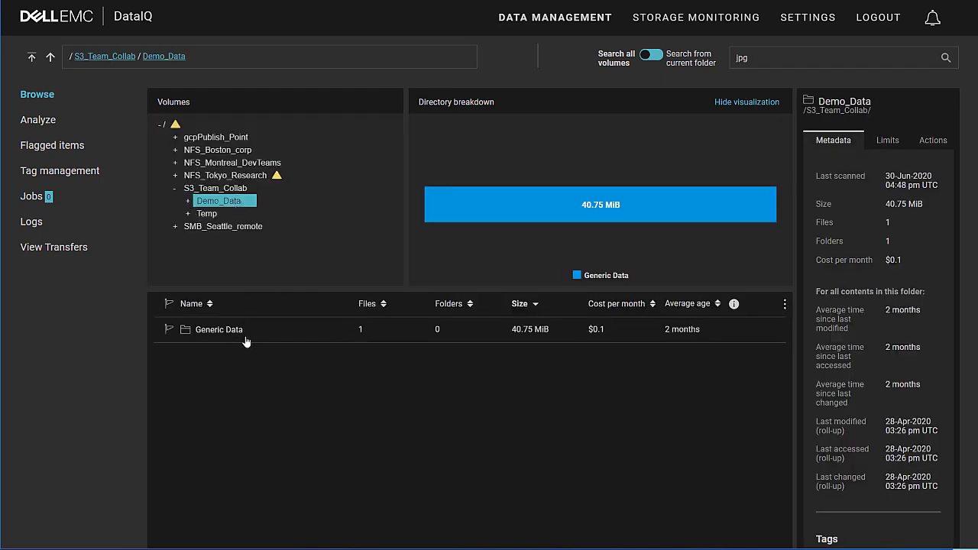
left_click(40, 120)
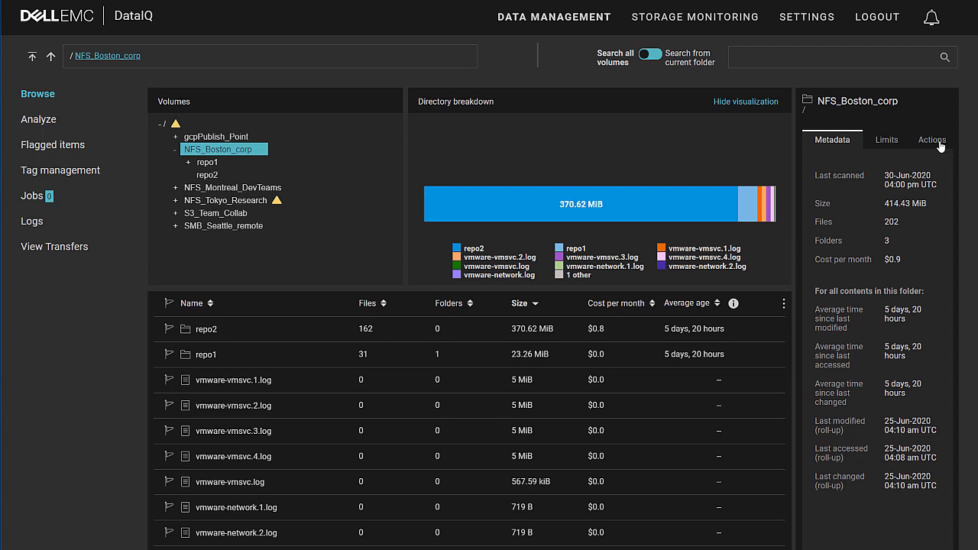
- Open the transfer form for vmware-vmsvc.2.log in NFS_Boston_corp and move its window fully into view
left_click(939, 143)
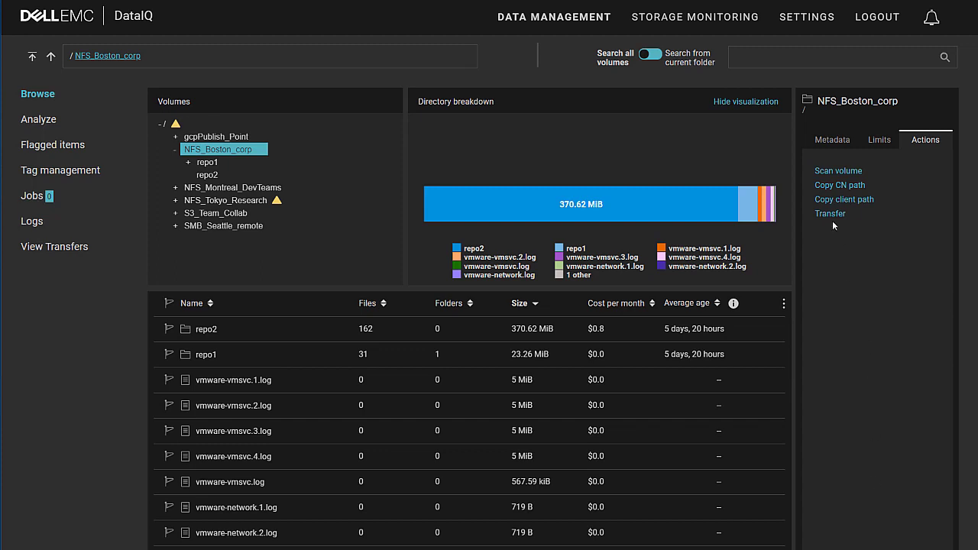
left_click(234, 412)
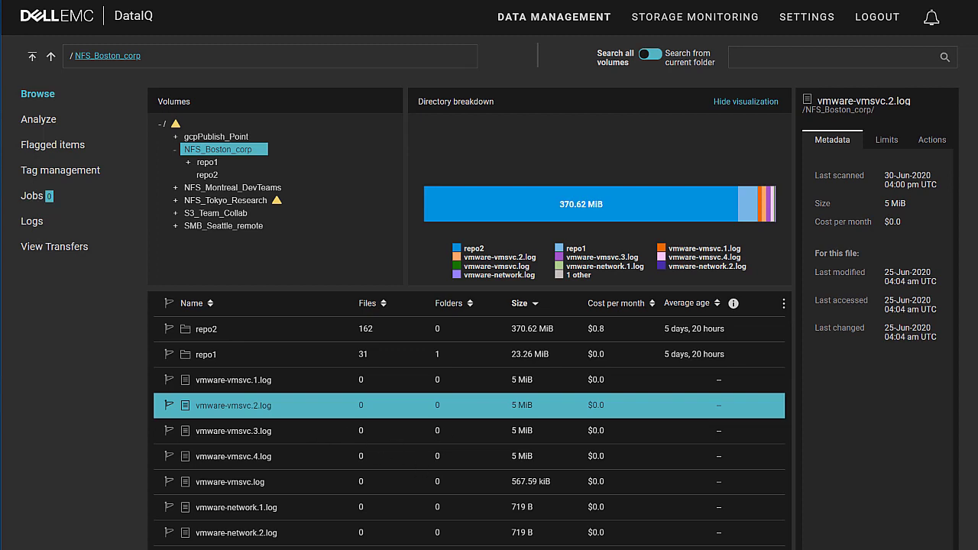
left_click(926, 141)
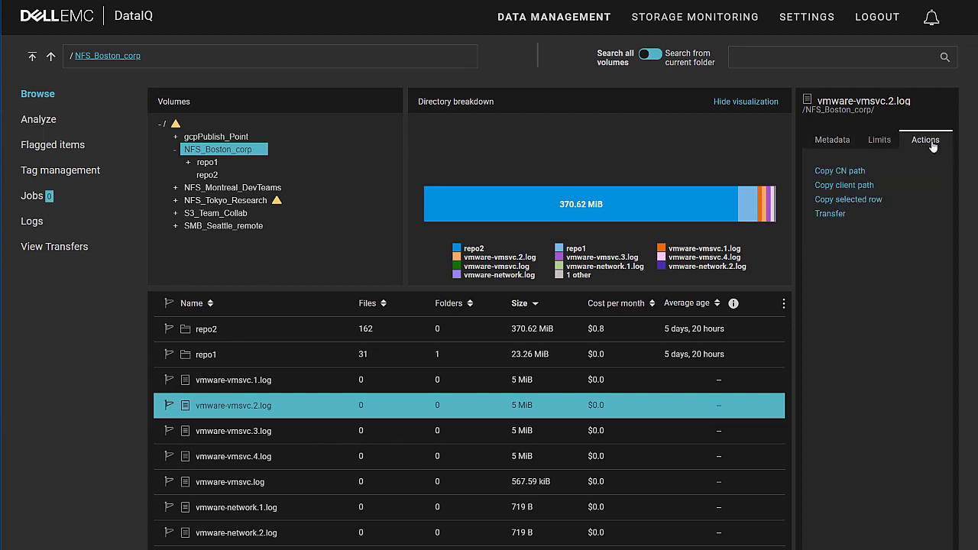
left_click(830, 213)
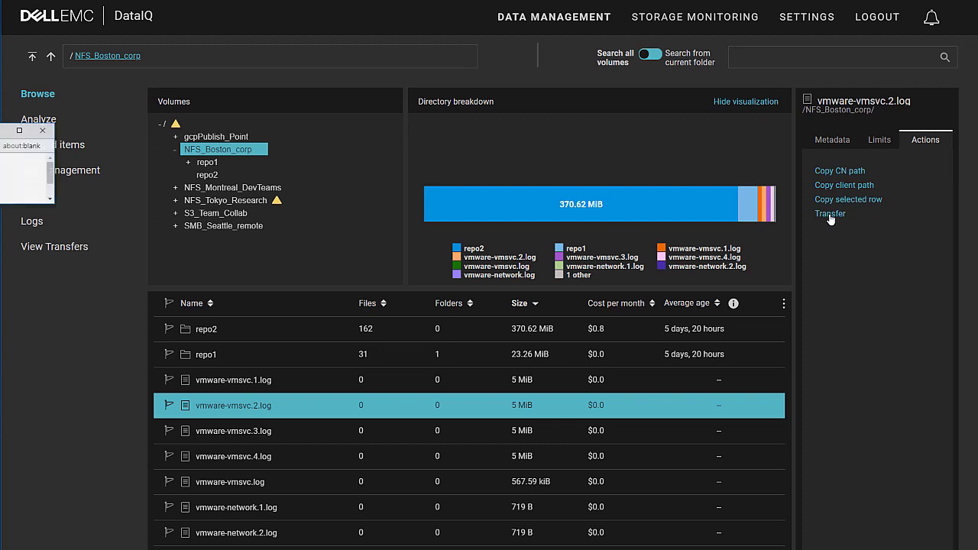
left_click(41, 279)
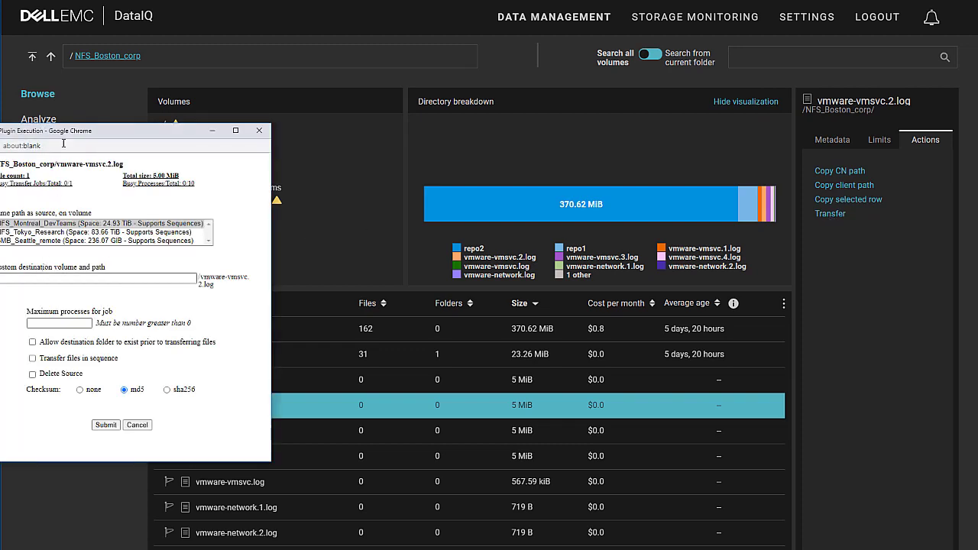
left_click_drag(80, 136, 203, 137)
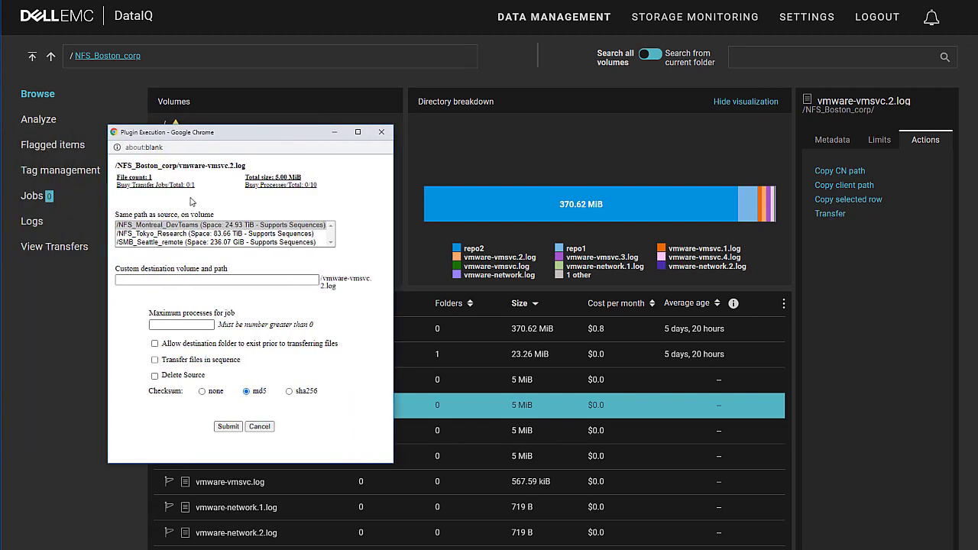
- Submit the transfer of vmware-vmsvc.2.log with custom destination /NFS_Tokyo_Research/tme, and check the job in the list of transfers
left_click(156, 279)
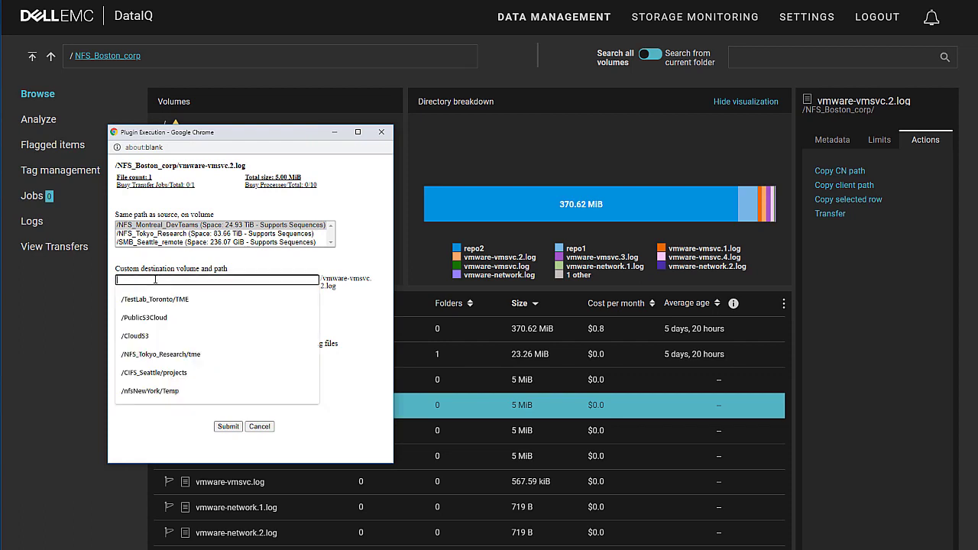
type("/")
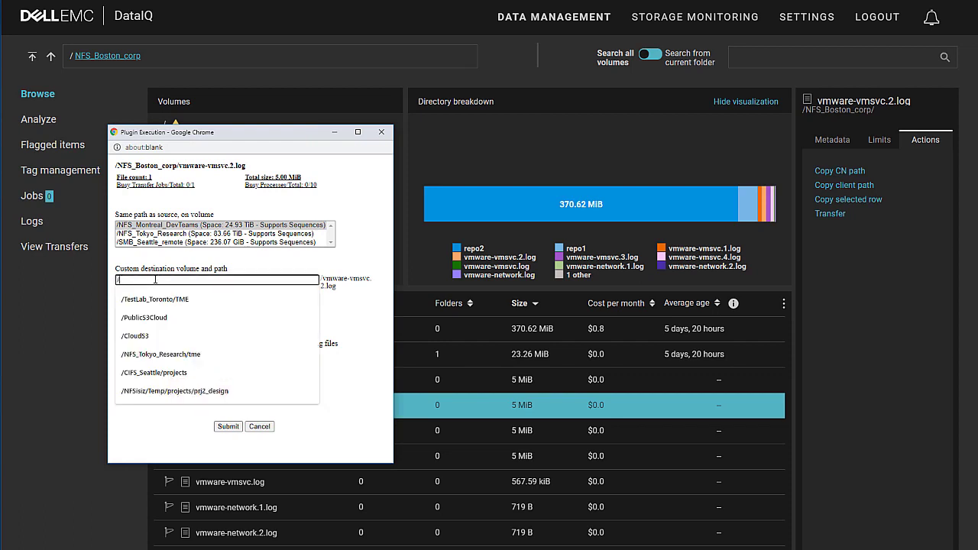
type("NFS_")
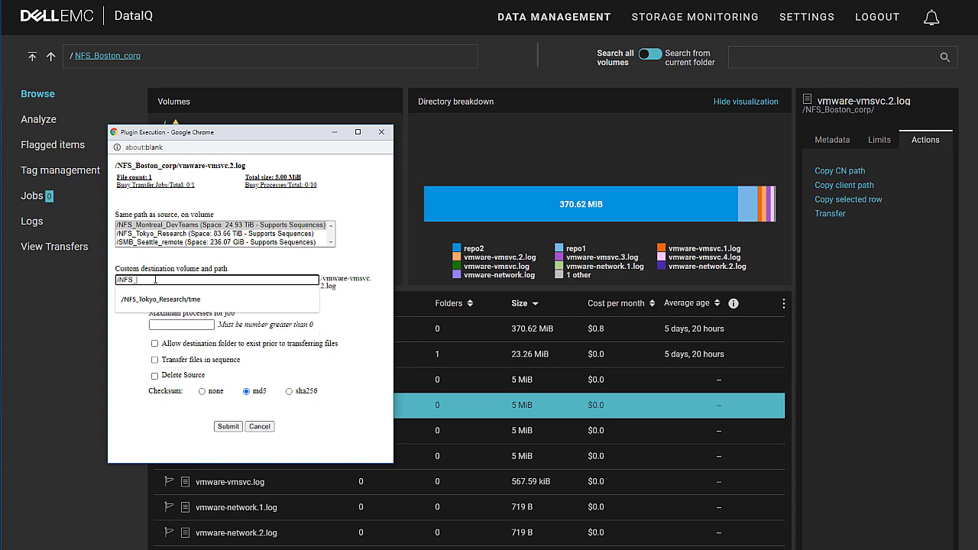
left_click(160, 298)
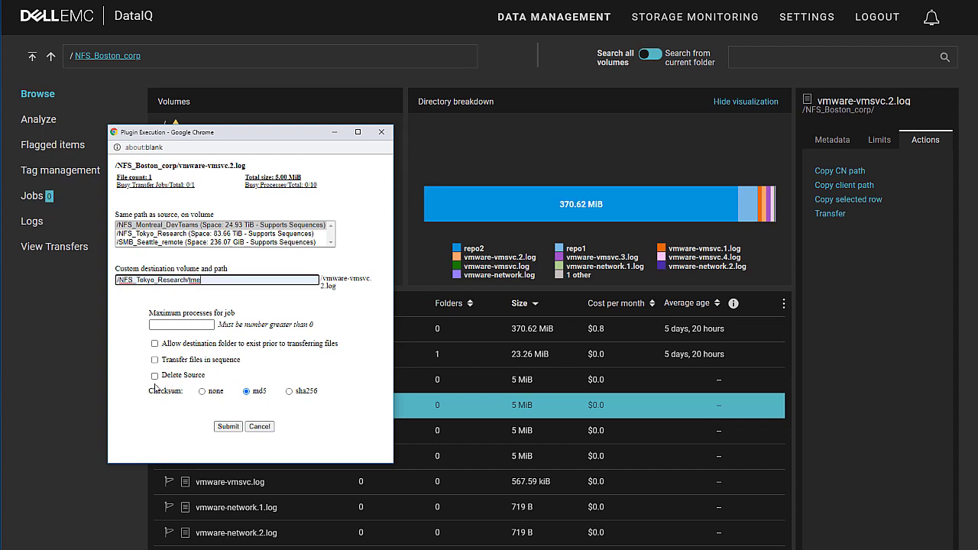
left_click(227, 430)
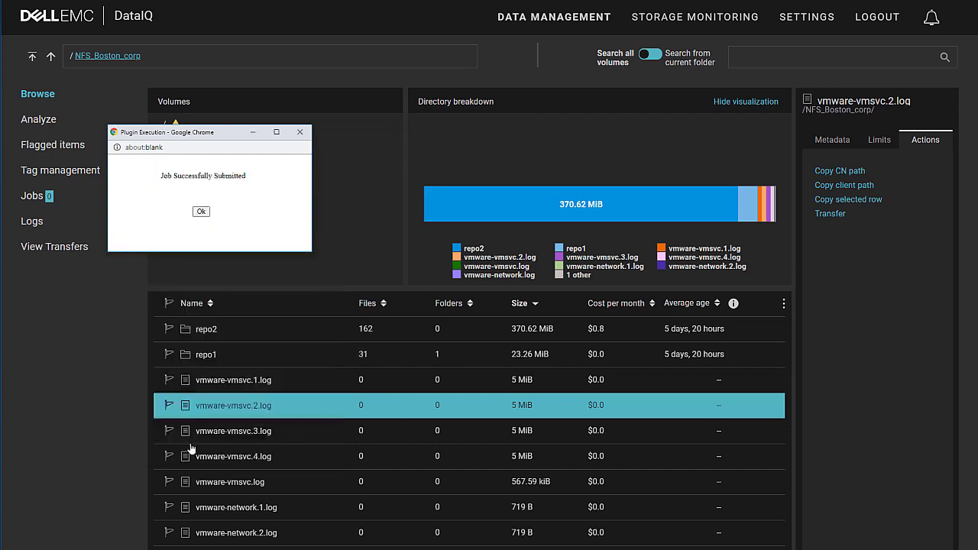
left_click(201, 211)
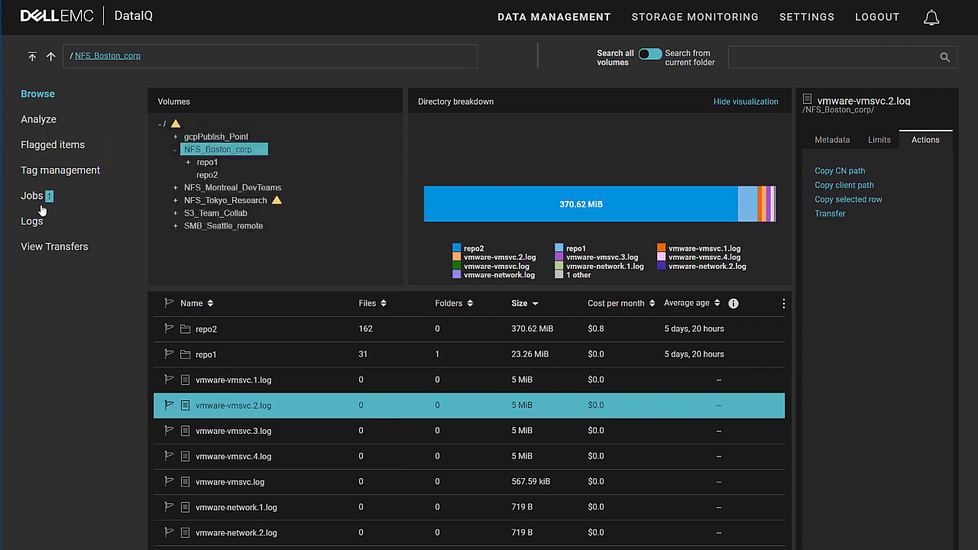
left_click(58, 251)
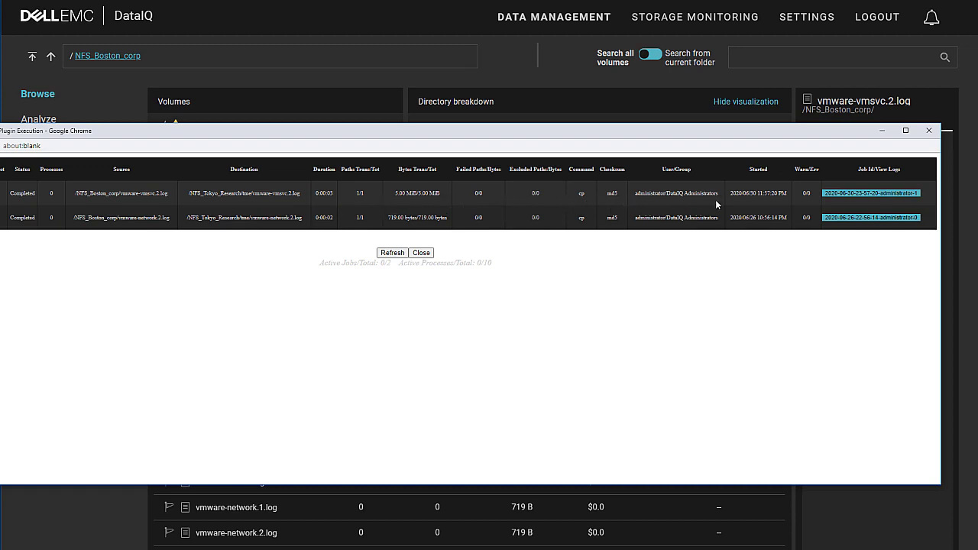
left_click(928, 131)
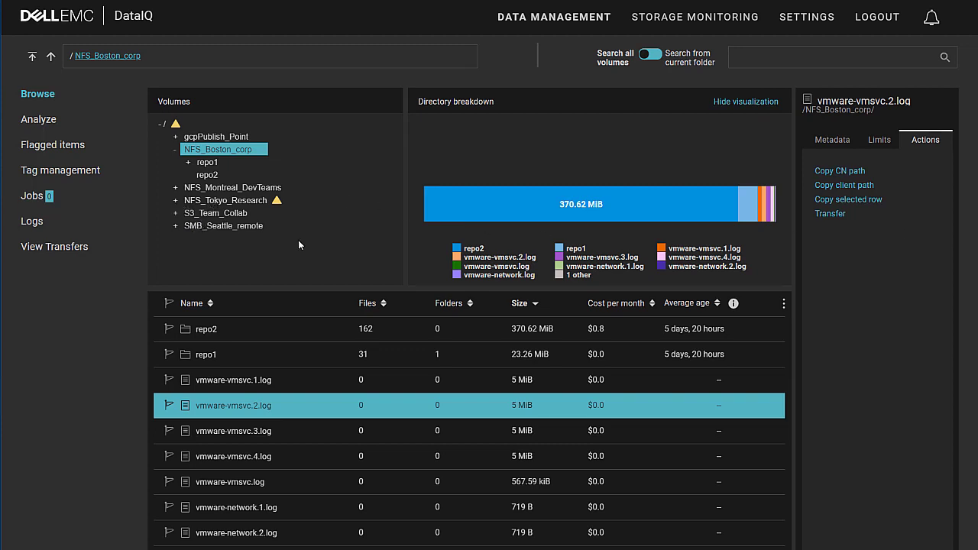
- Browse to the tme folder of NFS_Tokyo_Research and inspect the metadata and available actions of the transferred vmware-vmsvc.2.log
left_click(174, 152)
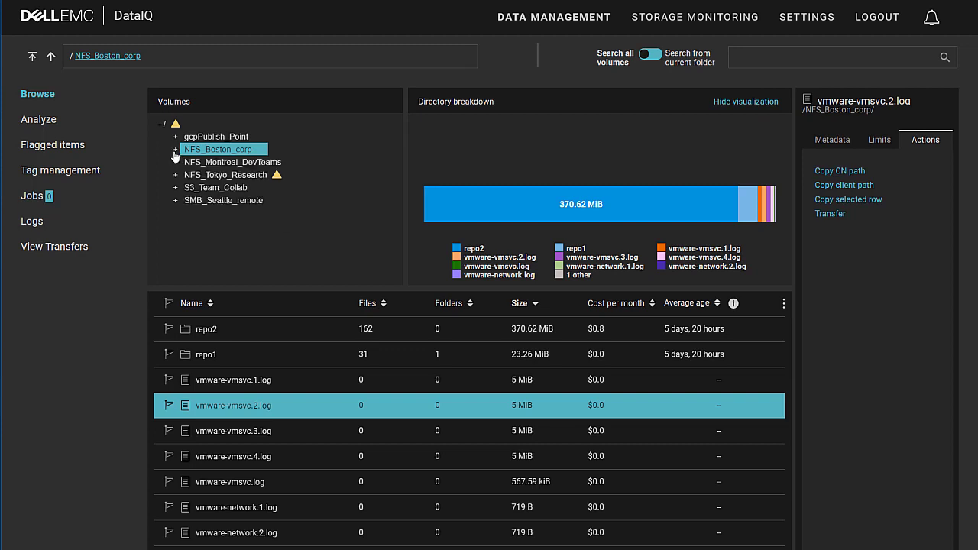
left_click(223, 177)
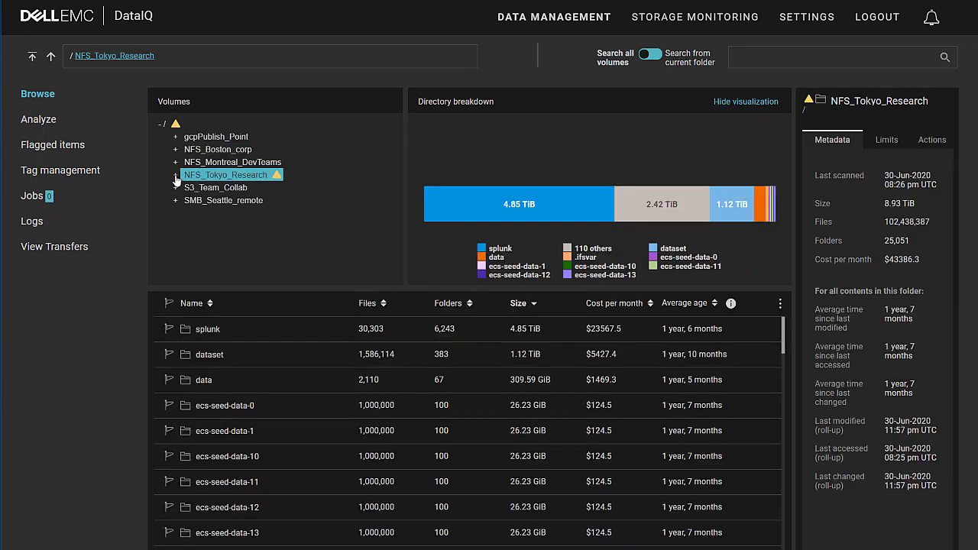
left_click(175, 178)
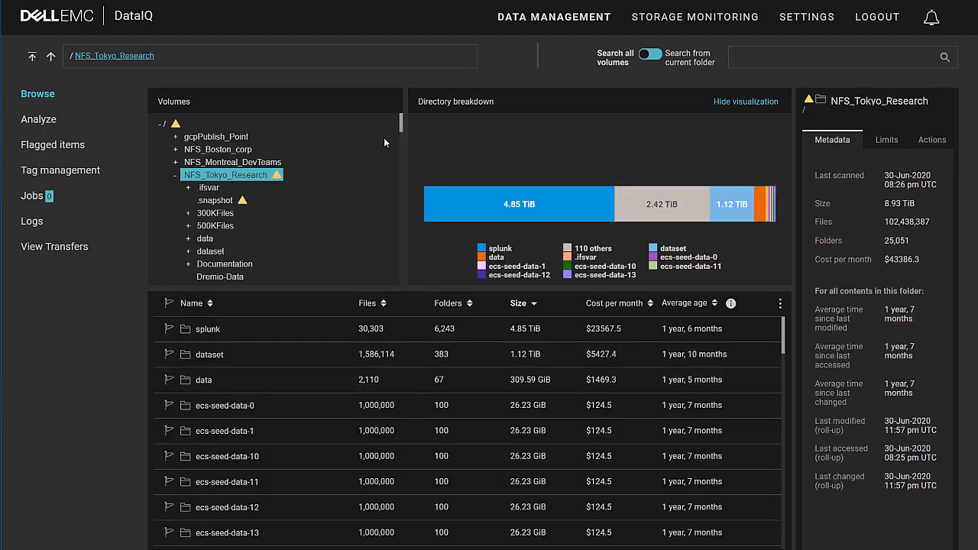
scroll(403, 137, "down", 1)
left_click_drag(403, 138, 384, 275)
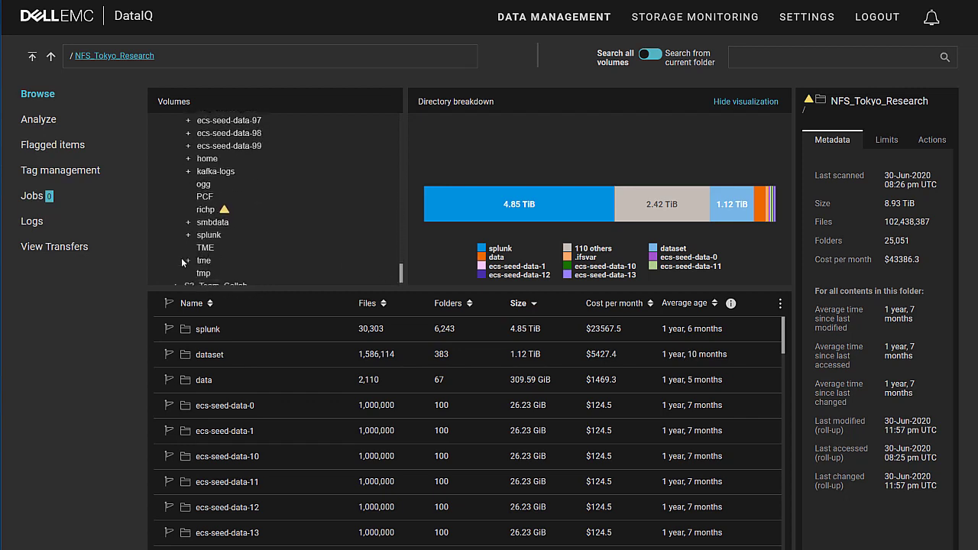
left_click(204, 265)
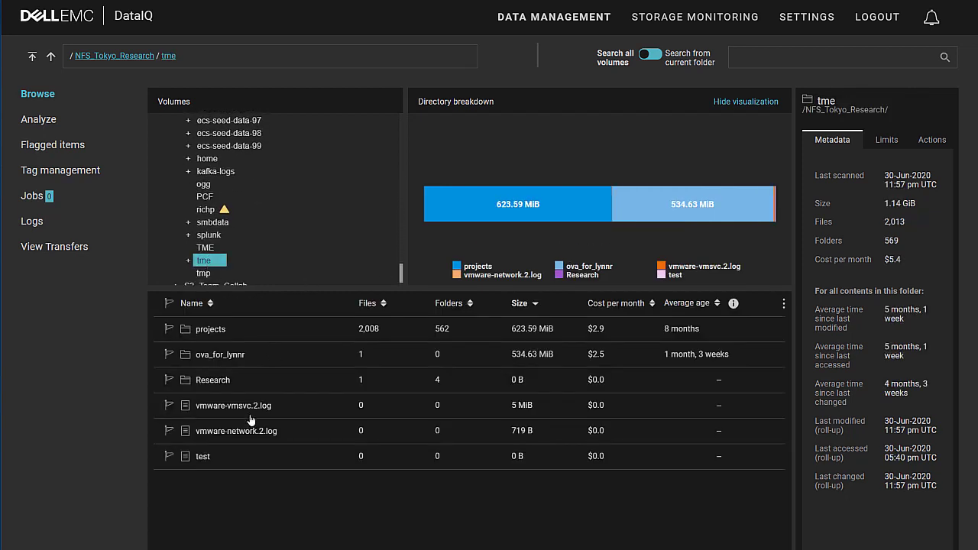
left_click(234, 415)
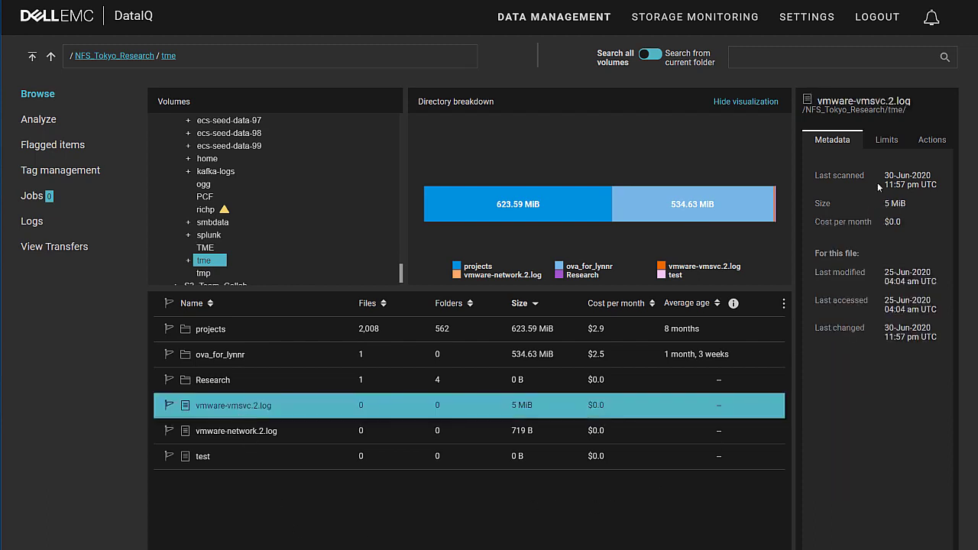
left_click(925, 142)
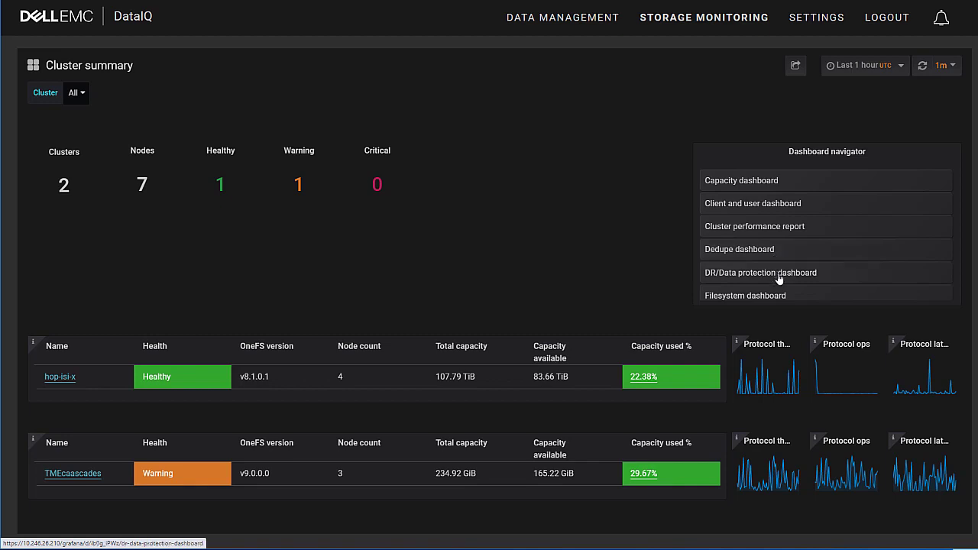
- Look through the available storage monitoring dashboards and review the capacity and event details of cluster hop-isi-x
scroll(905, 263, "down", 3)
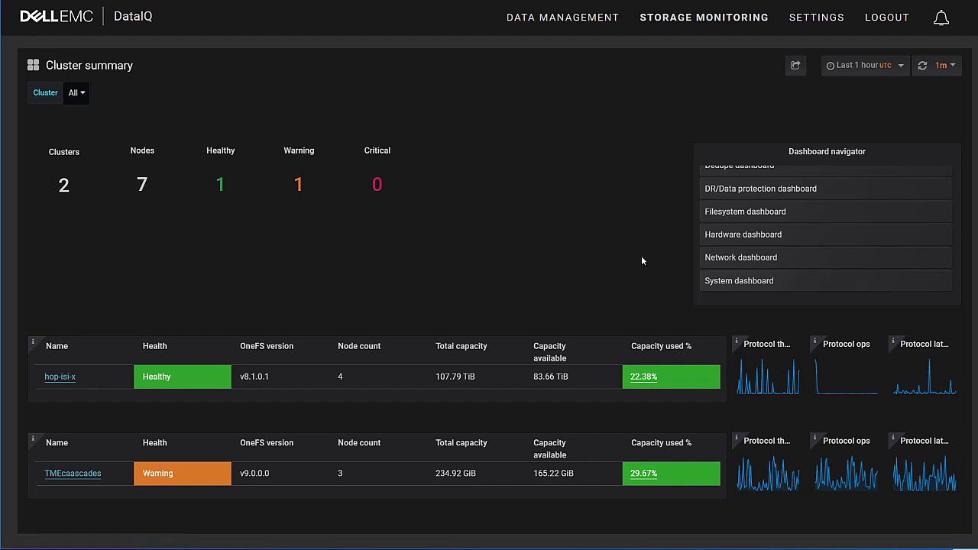
left_click(61, 377)
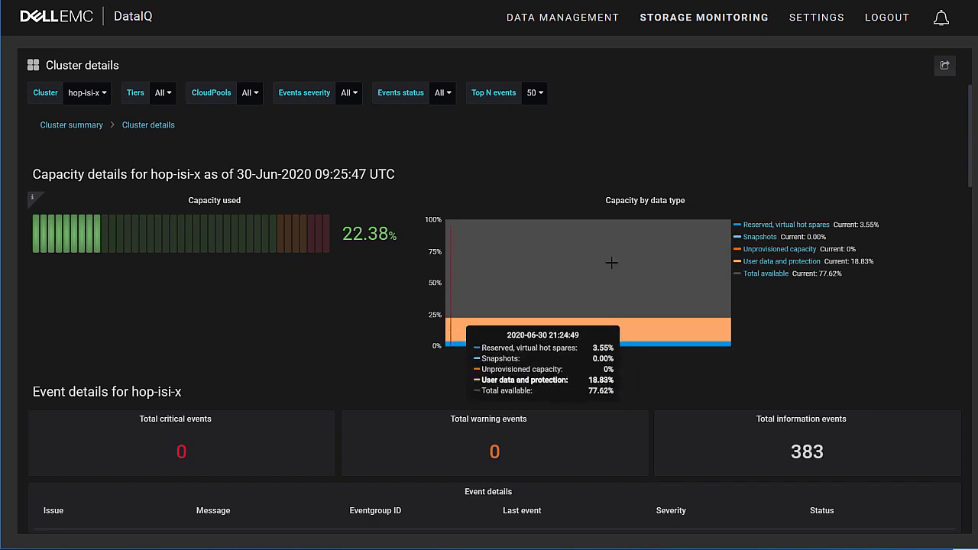
left_click_drag(972, 114, 935, 299)
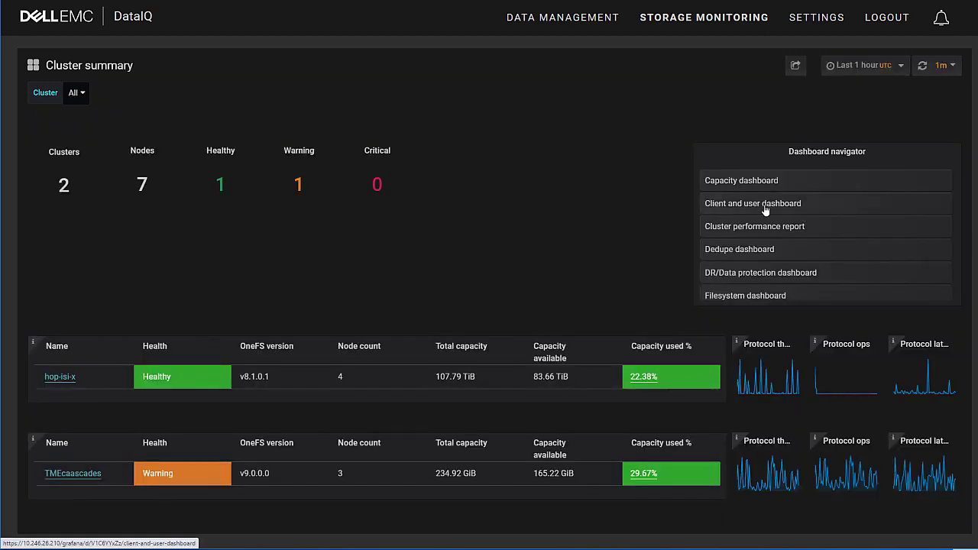
- From the Client and user dashboard, review the performance details of client 10.246.26.210 on TMEcaascades by node and protocol, and return
left_click(764, 207)
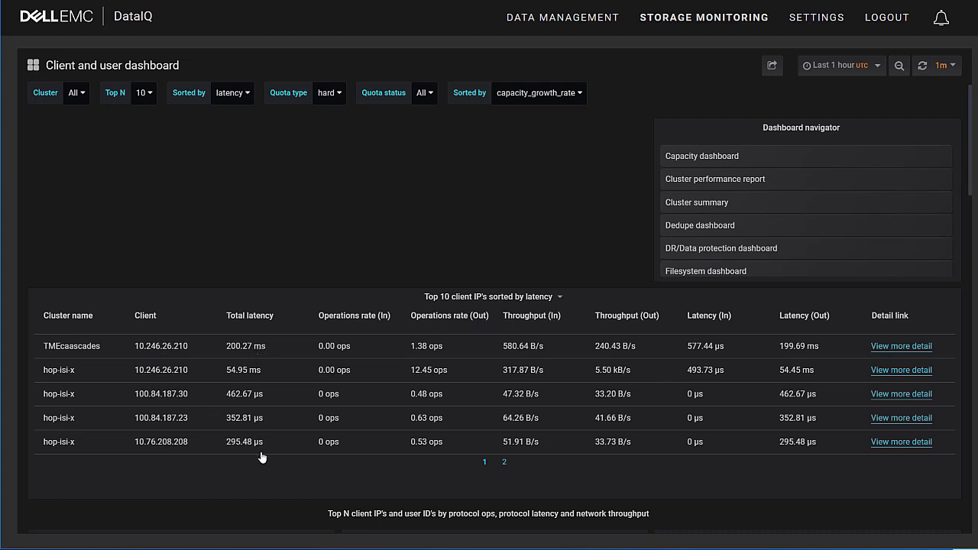
left_click(917, 350)
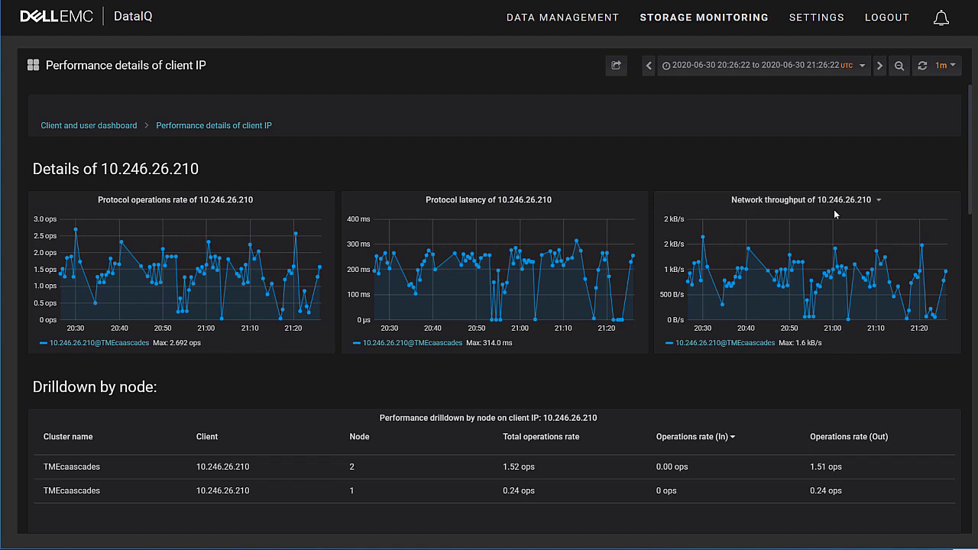
scroll(562, 361, "down", 1)
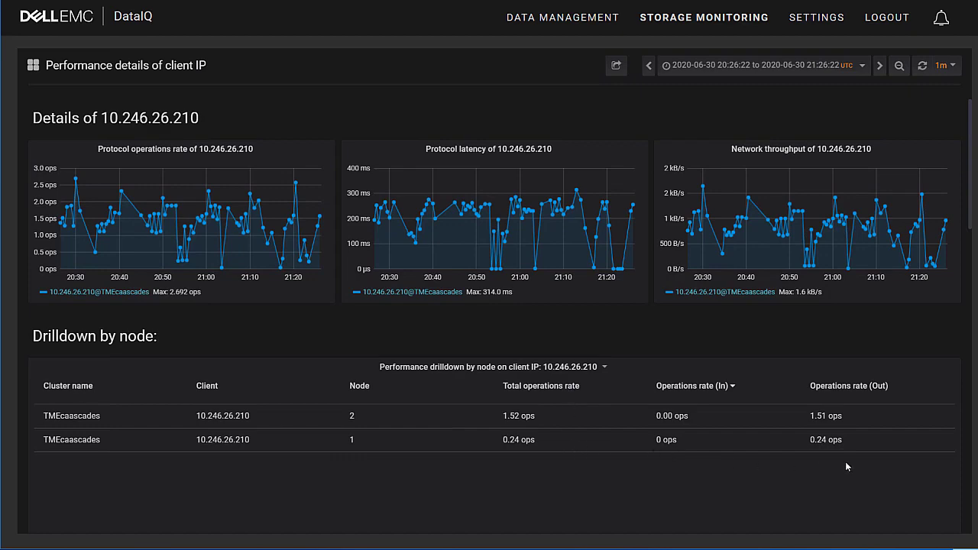
scroll(845, 462, "down", 5)
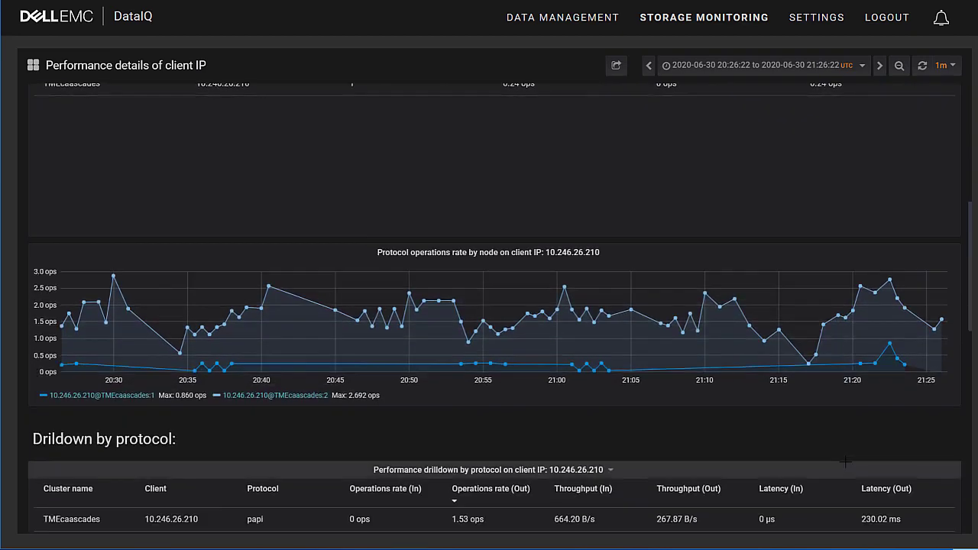
scroll(845, 461, "down", 2)
scroll(845, 461, "up", 7)
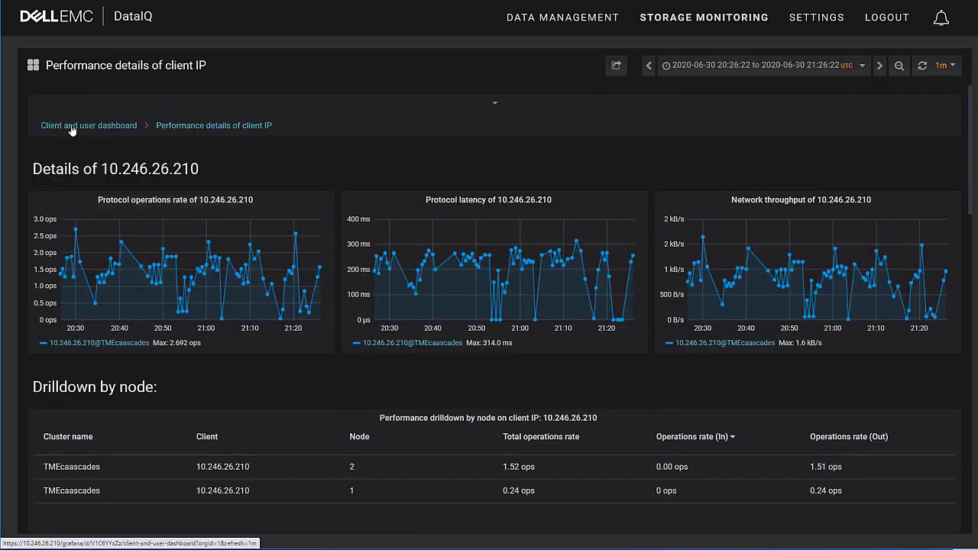
left_click(70, 126)
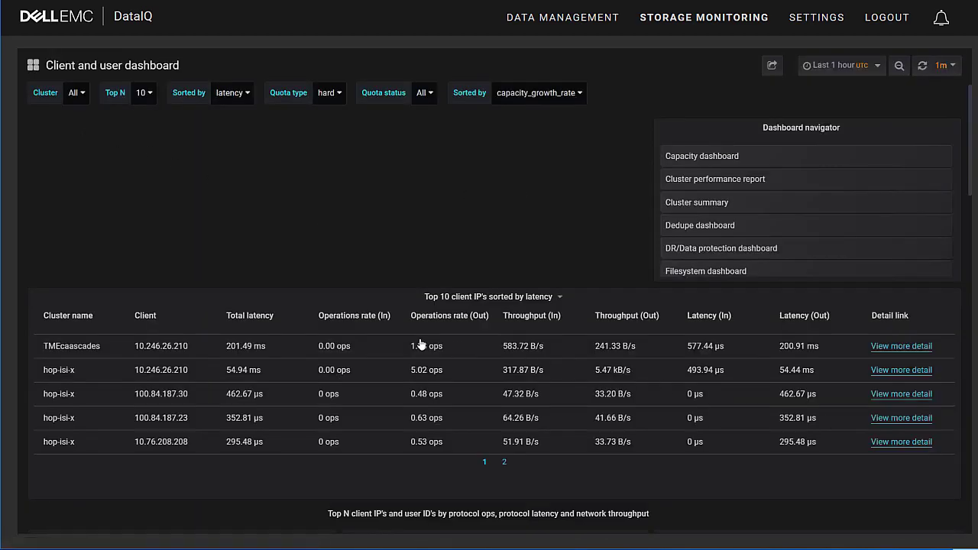
- Isolate individual client series, including 10.246.26.210@hop-isi-x, in the Protocol latency of top 10 client IP's chart, and restore all series
scroll(338, 396, "down", 5)
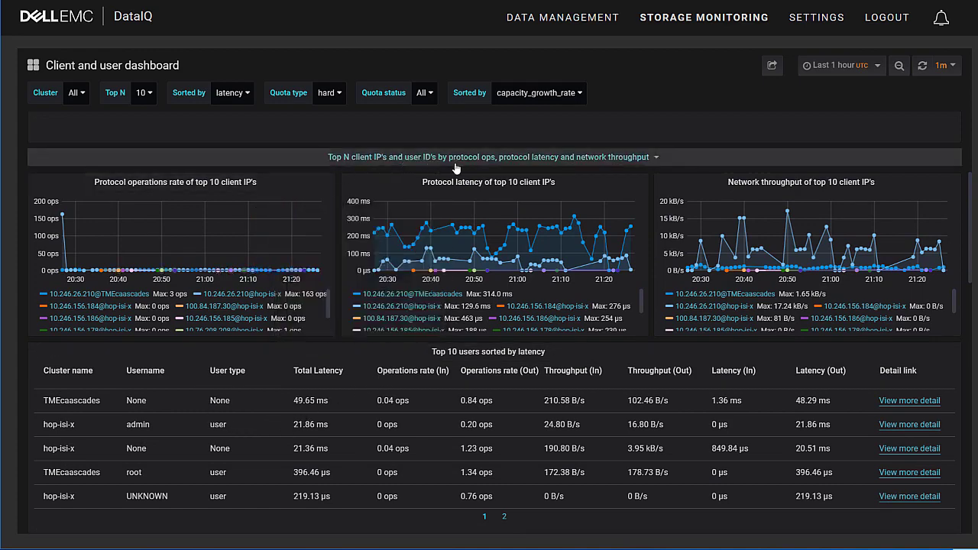
left_click(383, 324)
left_click(382, 324)
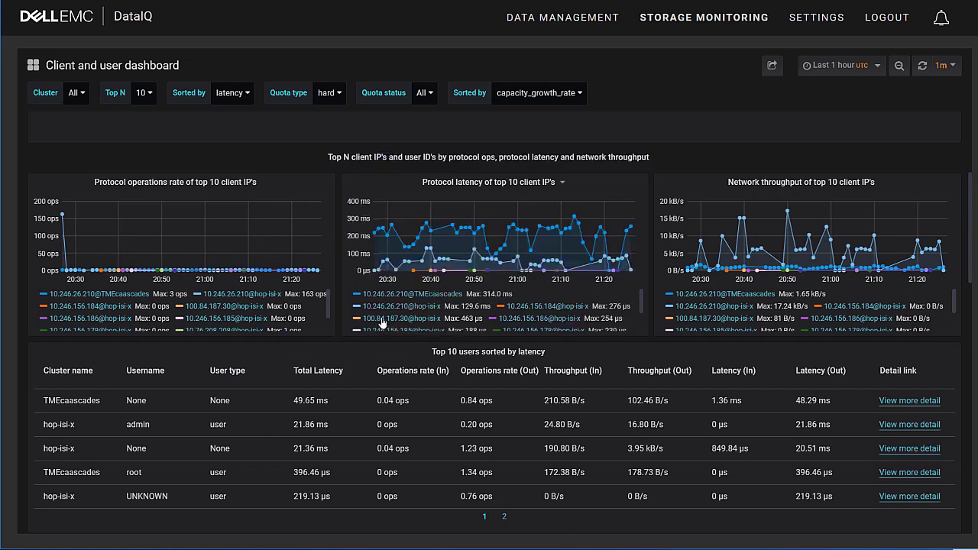
left_click(382, 309)
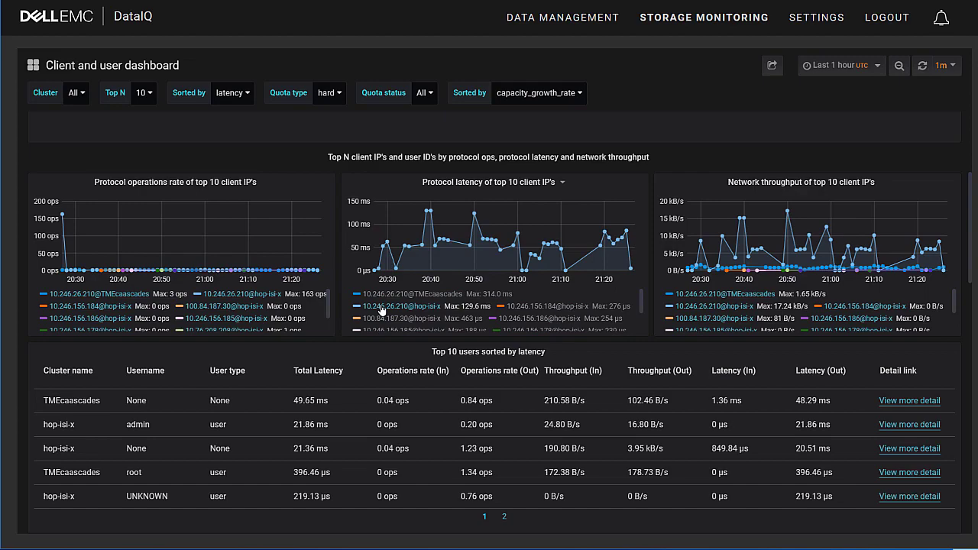
left_click(382, 309)
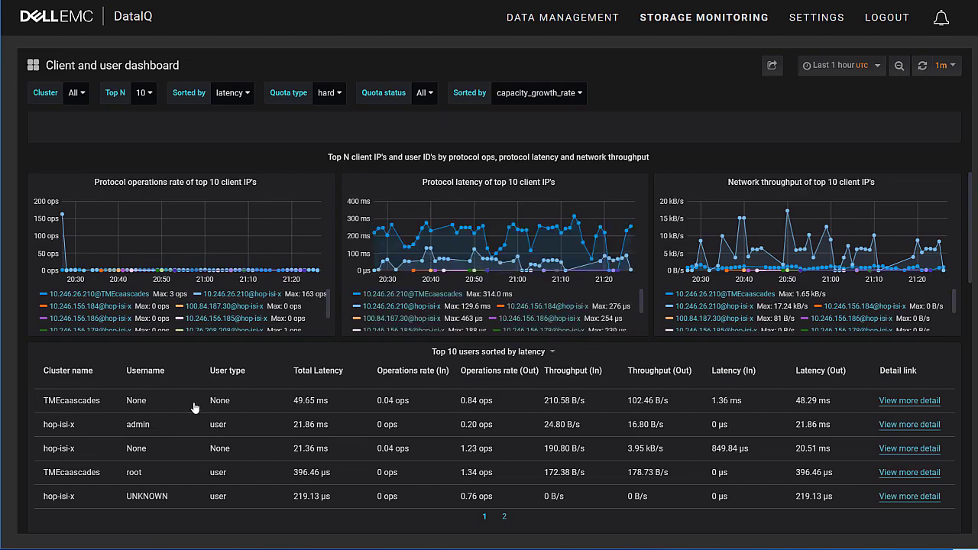
- Review the top 10 users by latency, their performance charts and the user quota section of the Client and user dashboard
scroll(195, 408, "down", 2)
scroll(194, 409, "down", 2)
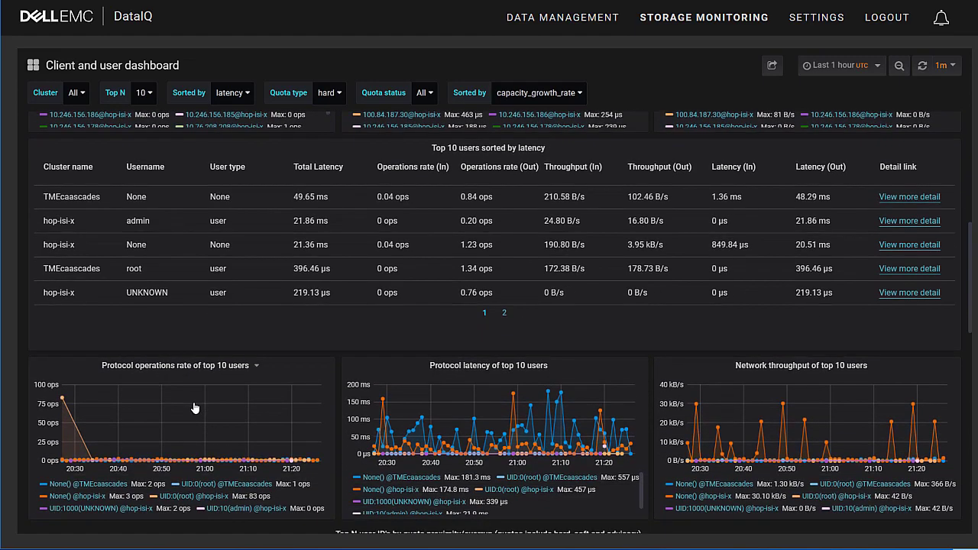
scroll(195, 409, "down", 6)
scroll(193, 402, "up", 15)
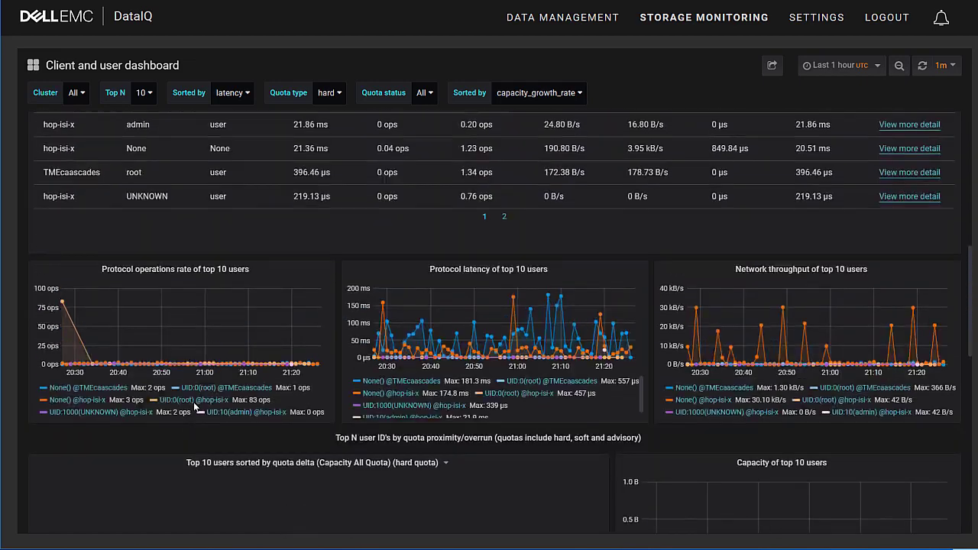
scroll(194, 402, "up", 1)
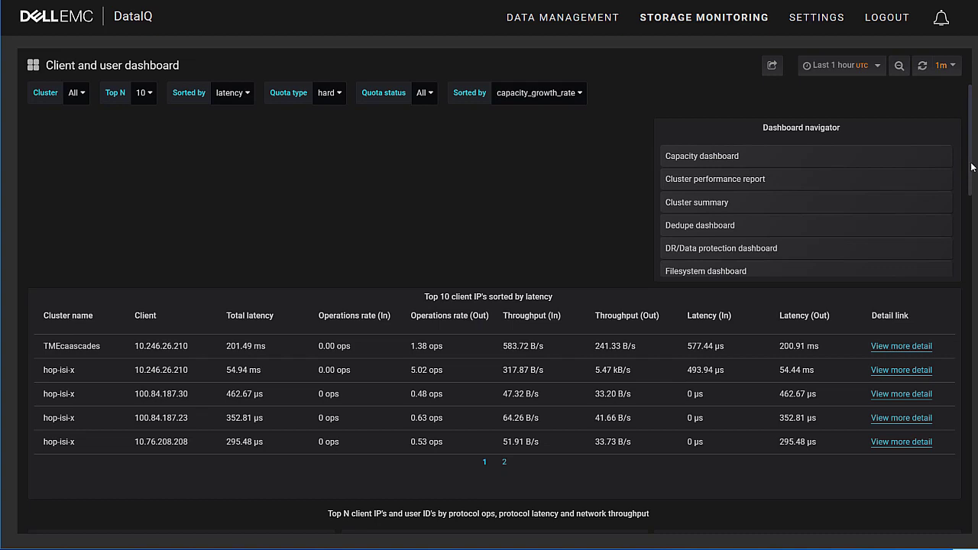
- Open the Hardware dashboard and review the top 10 disks and the top 10 nodes by network throughput
scroll(905, 198, "down", 2)
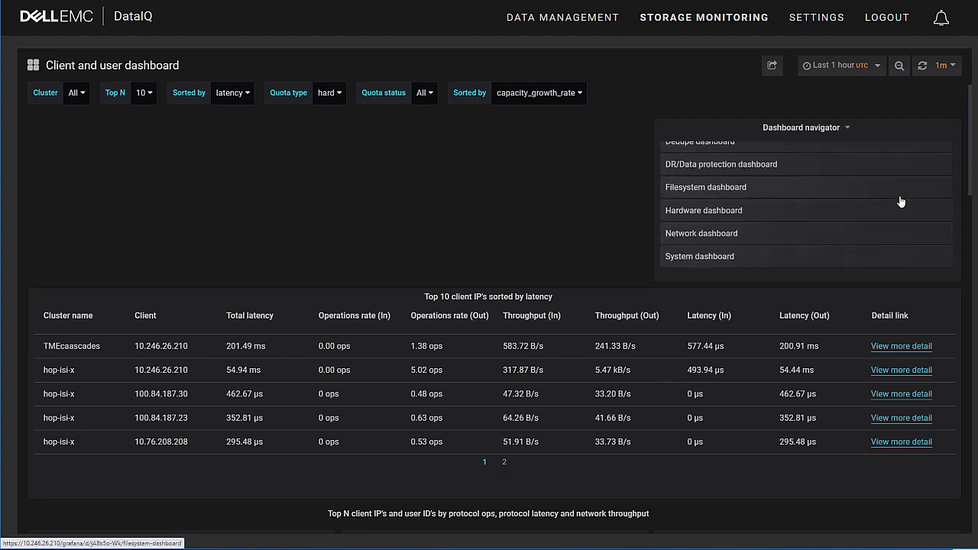
left_click(707, 216)
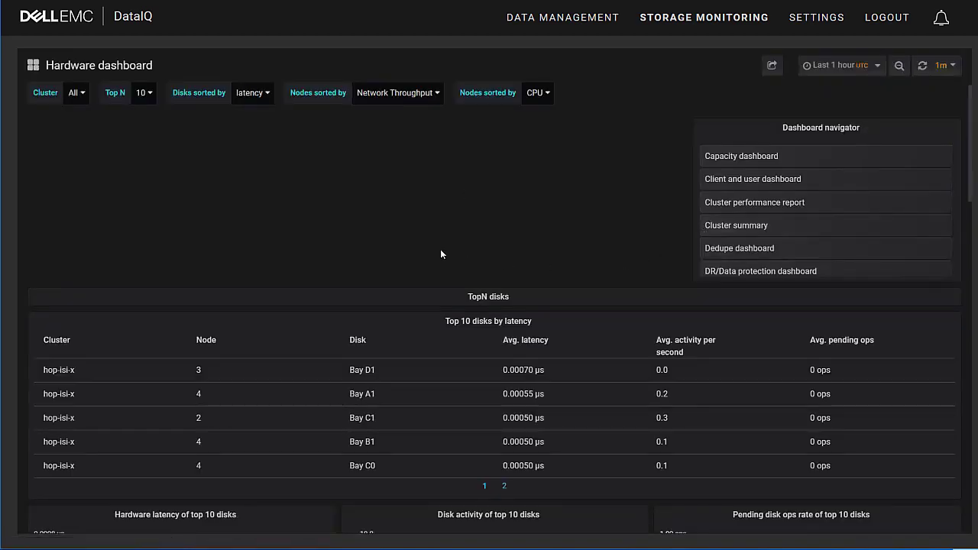
scroll(441, 254, "down", 4)
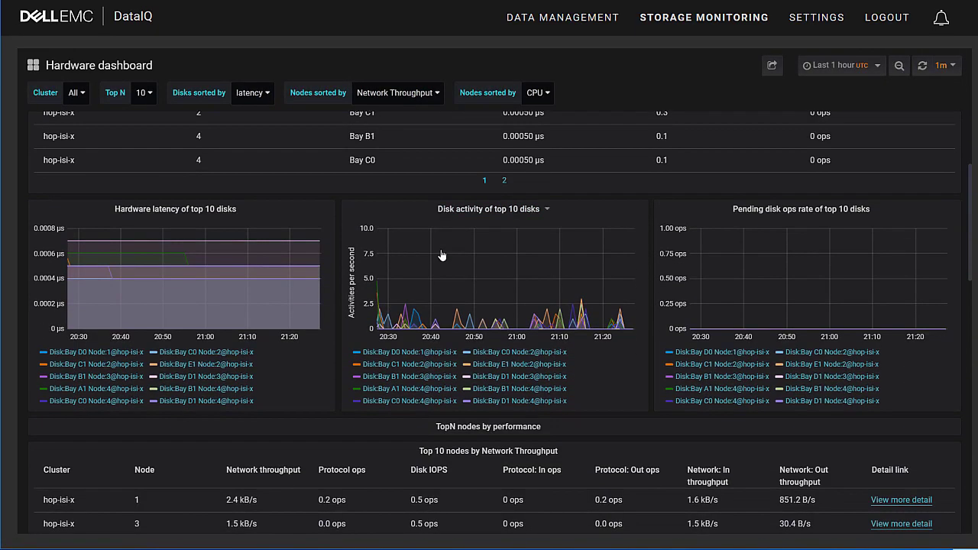
scroll(441, 255, "down", 5)
scroll(441, 250, "down", 2)
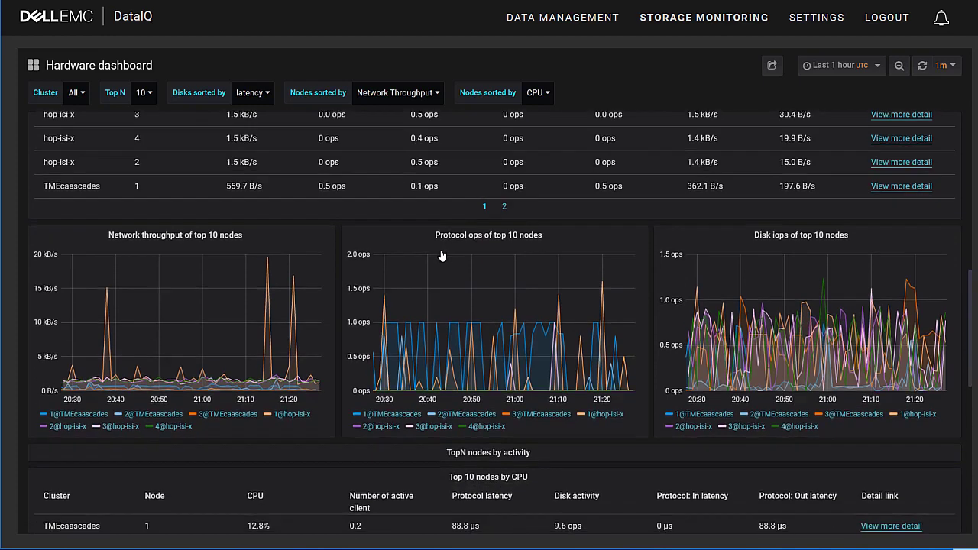
- Review the Hardware dashboard's charts of the top 10 nodes by network throughput and by CPU, including disk IOPS and active clients
mouse_move(184, 250)
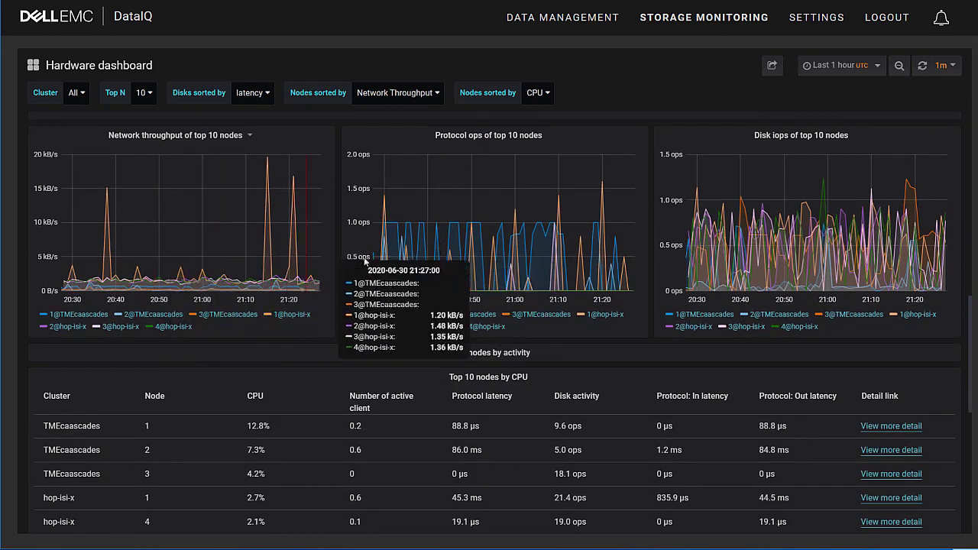
mouse_move(825, 245)
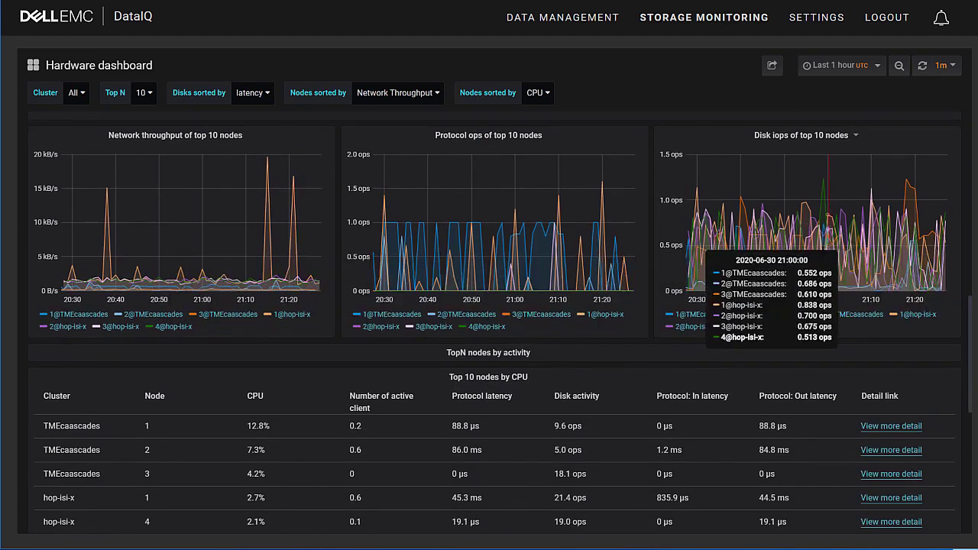
scroll(703, 337, "down", 4)
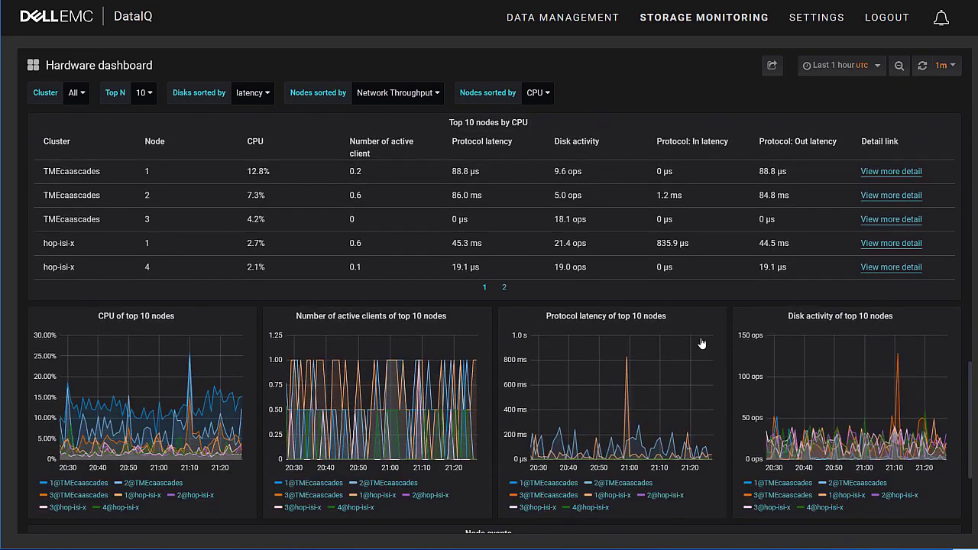
mouse_move(190, 329)
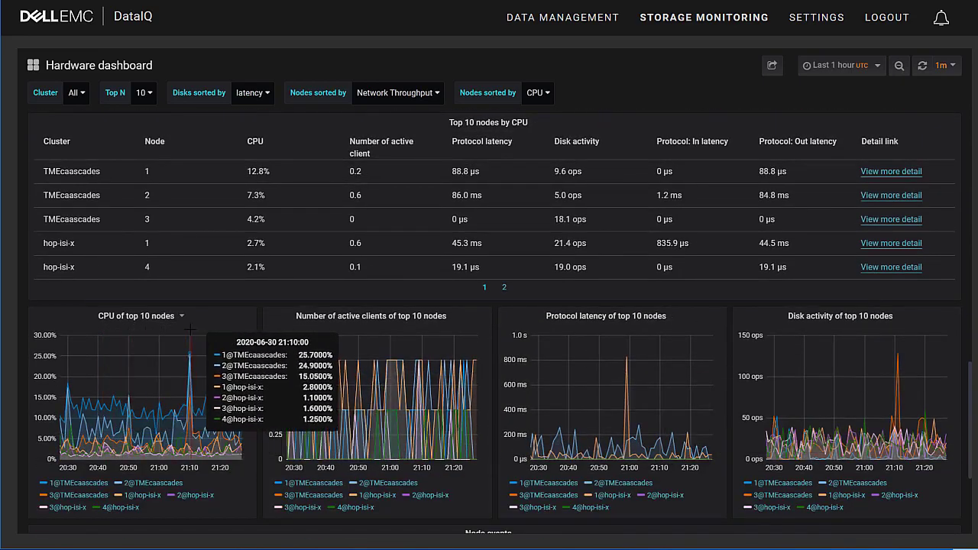
scroll(420, 330, "down", 6)
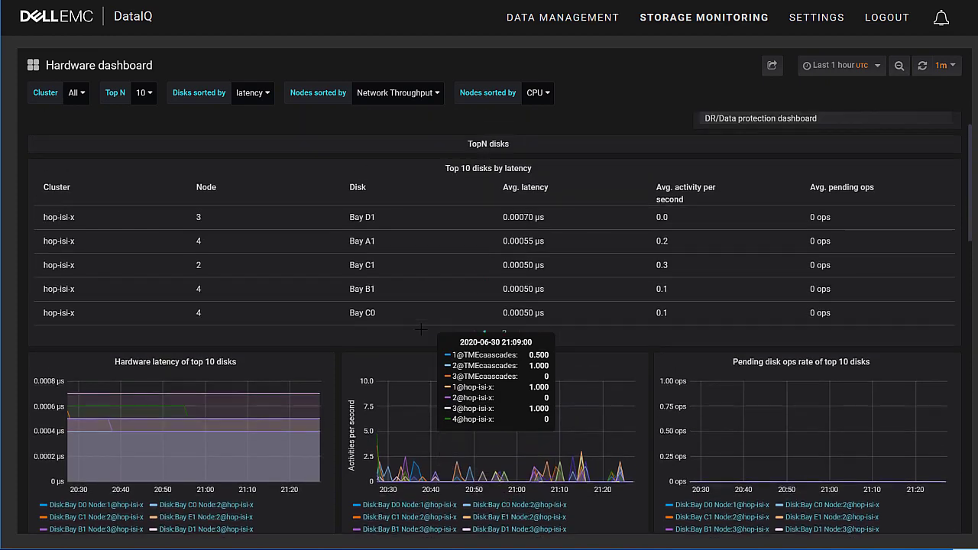
- Switch to the Filesystem dashboard, and from there go to the Cluster summary
scroll(421, 330, "up", 2)
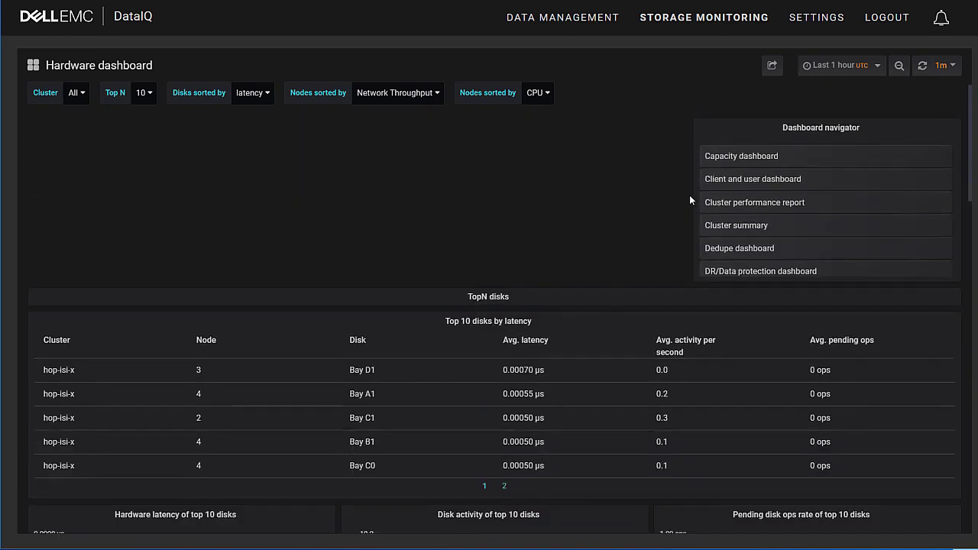
scroll(732, 225, "down", 1)
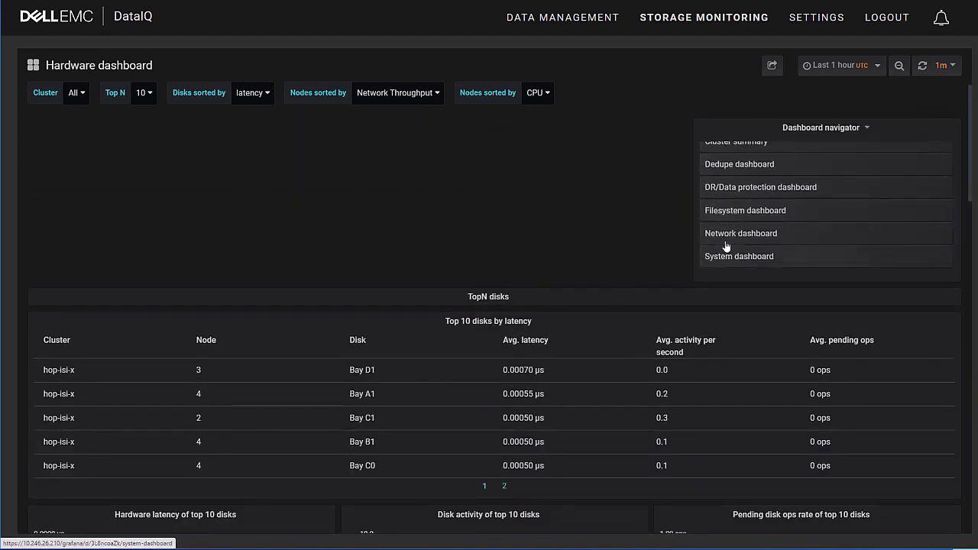
left_click(736, 214)
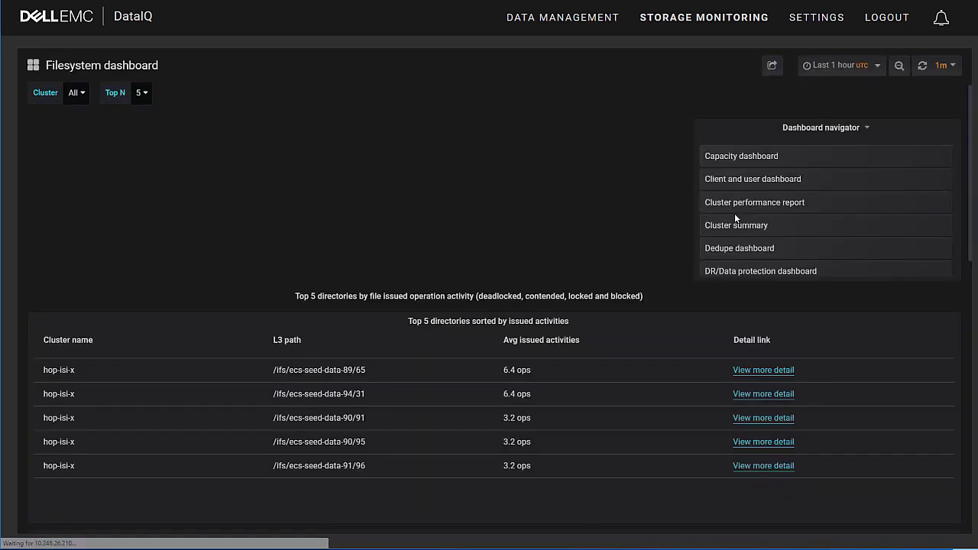
left_click(735, 219)
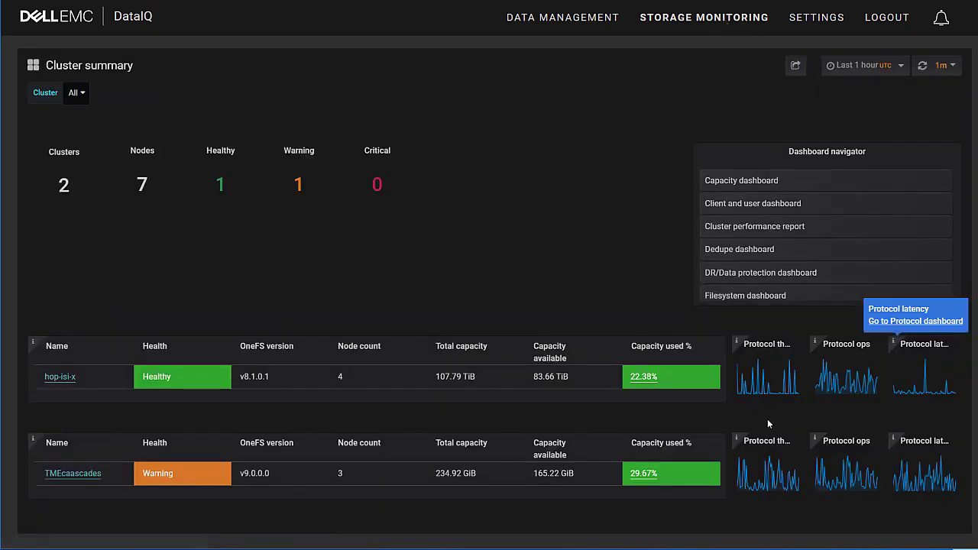
- Open the Protocol dashboard for cluster hop-isi-x from its protocol throughput chart and view the latency and throughput charts
mouse_move(741, 345)
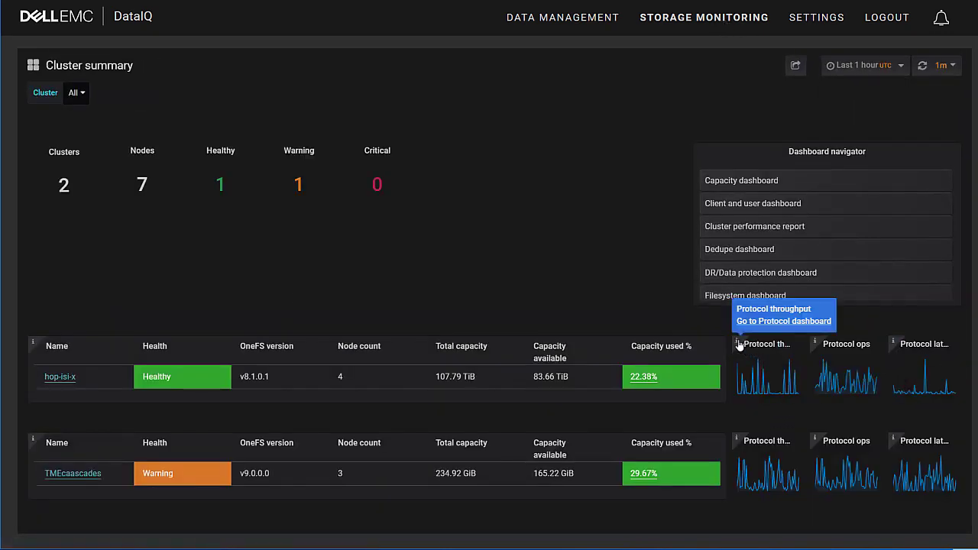
left_click(771, 322)
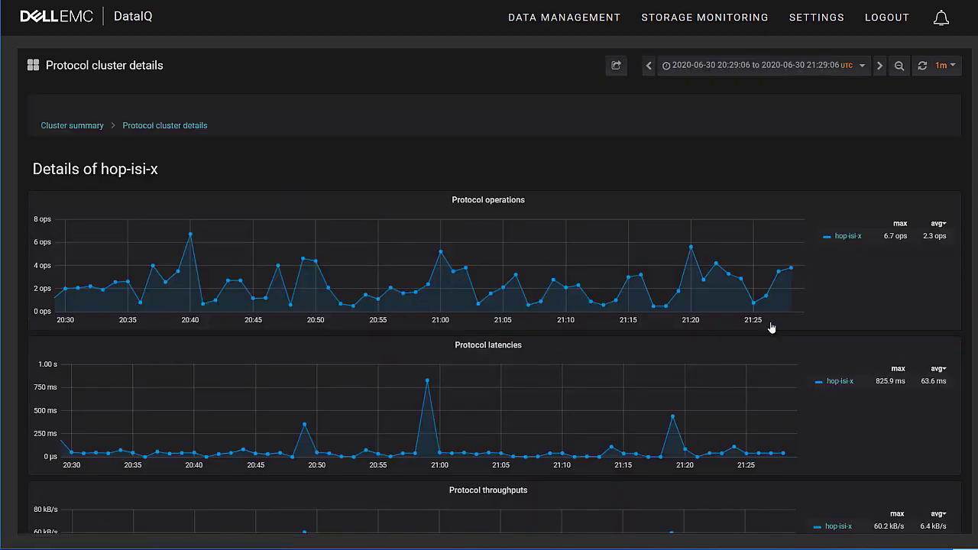
scroll(771, 327, "down", 2)
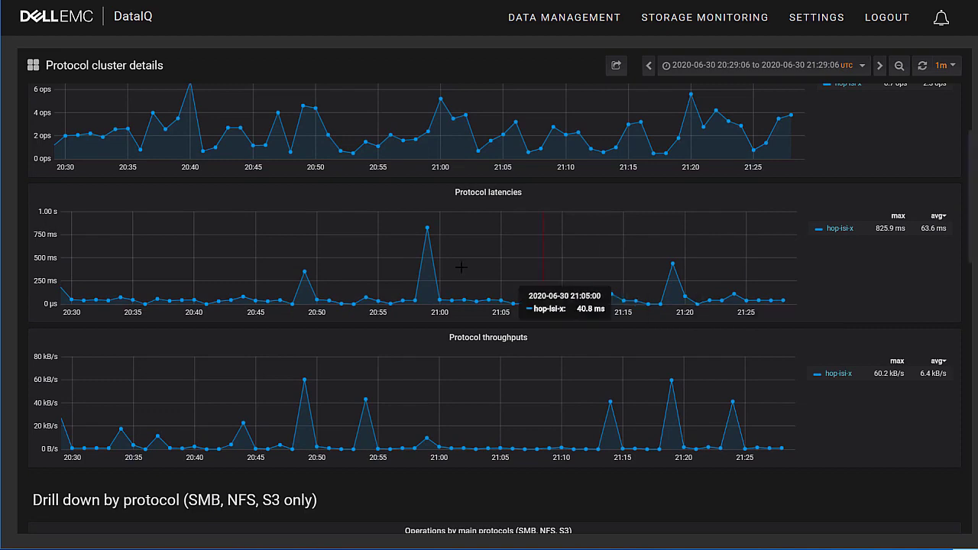
- Zoom the hop-isi-x charts to 20:54:07–21:04:27 around the latency spike and review the drill-down by main protocols
left_click_drag(369, 221, 495, 299)
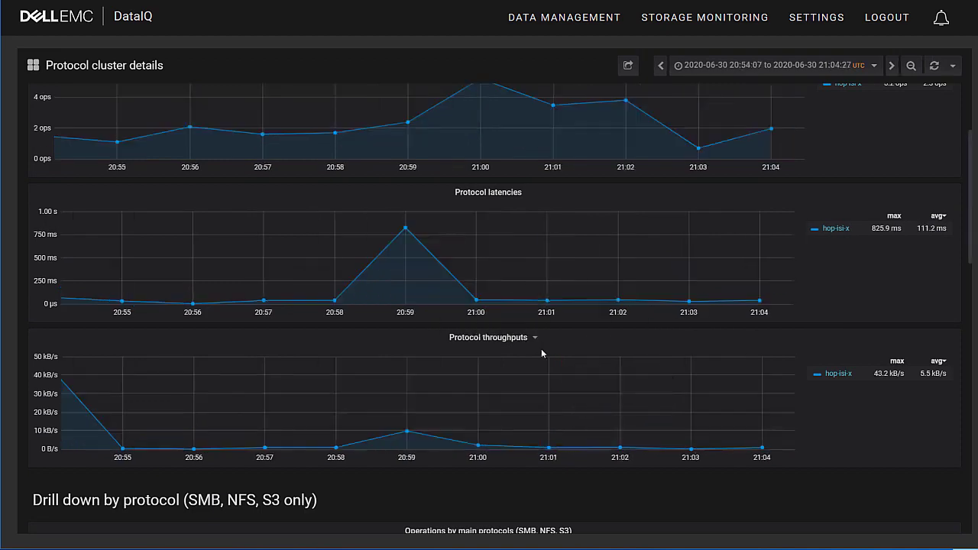
scroll(541, 353, "down", 5)
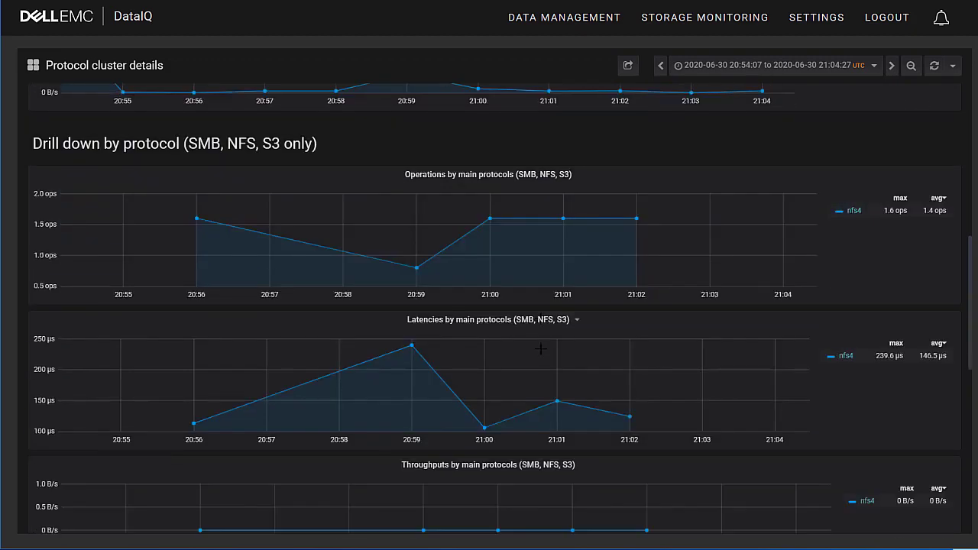
scroll(541, 348, "up", 6)
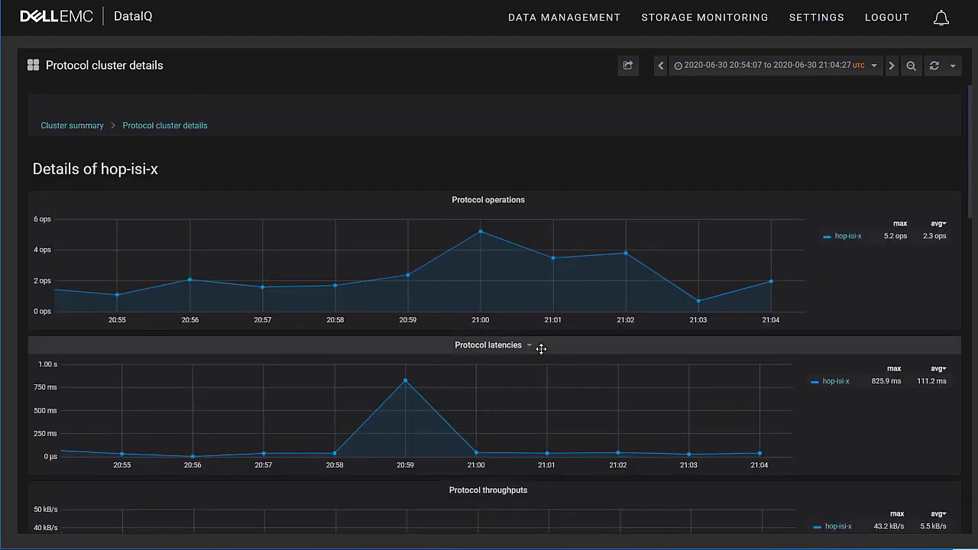
- Set the dashboard's time range to Last 30 minutes and its automatic refresh interval to 5m
left_click(874, 65)
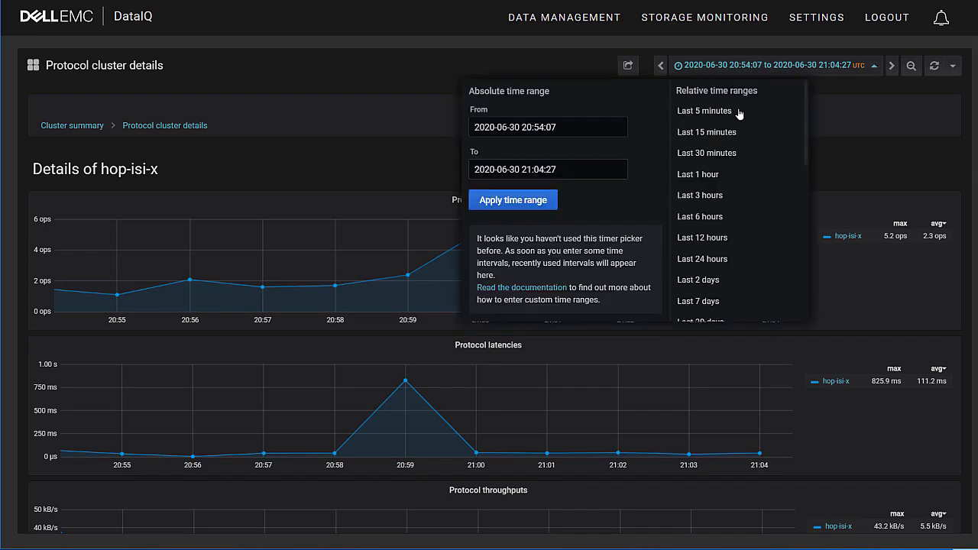
left_click(724, 154)
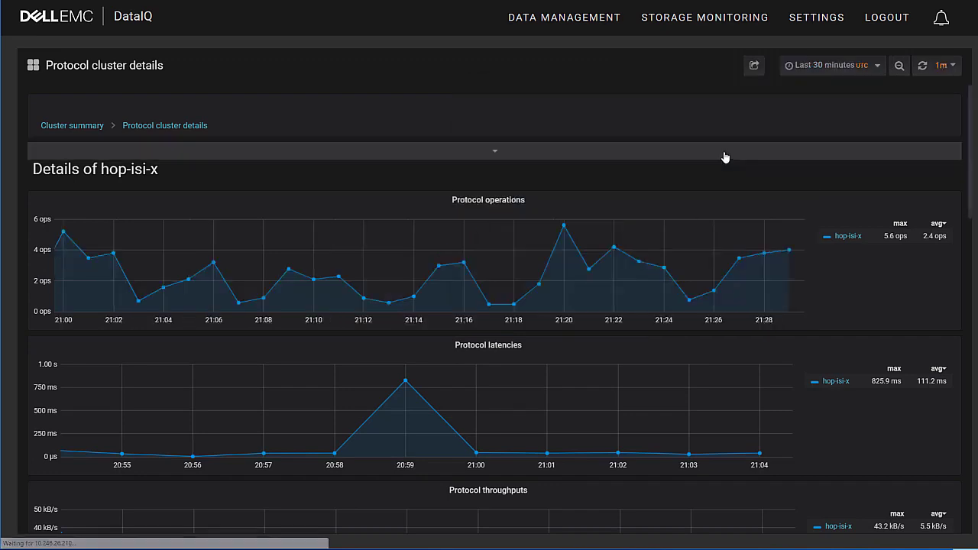
left_click(946, 65)
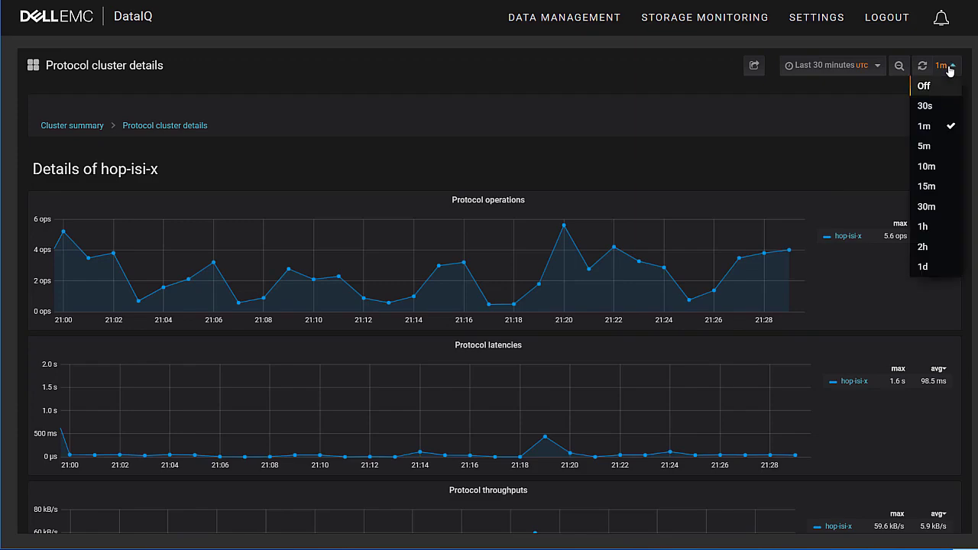
left_click(932, 146)
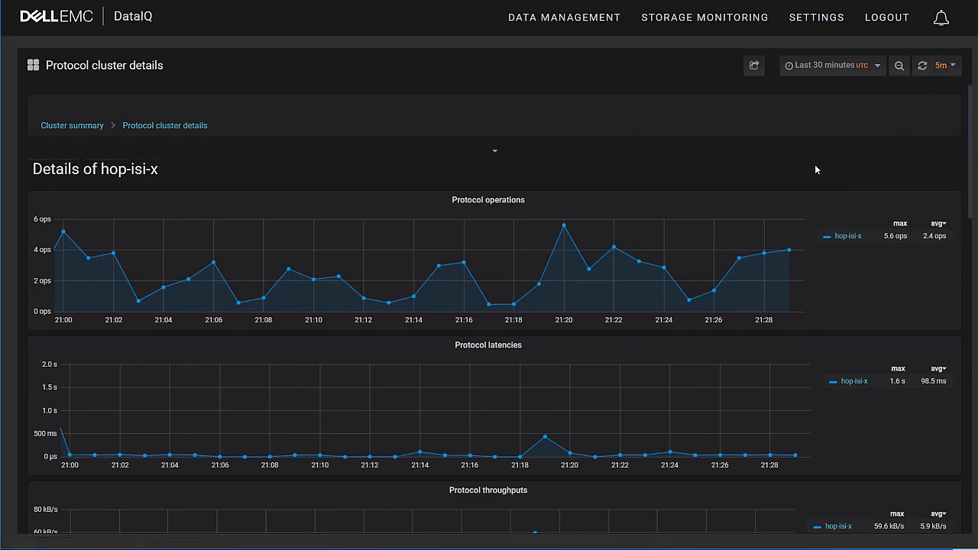
- Isolate smb2, smb1 and nfs4 one at a time in the Operations by main protocols chart, and restore all series
scroll(614, 333, "down", 7)
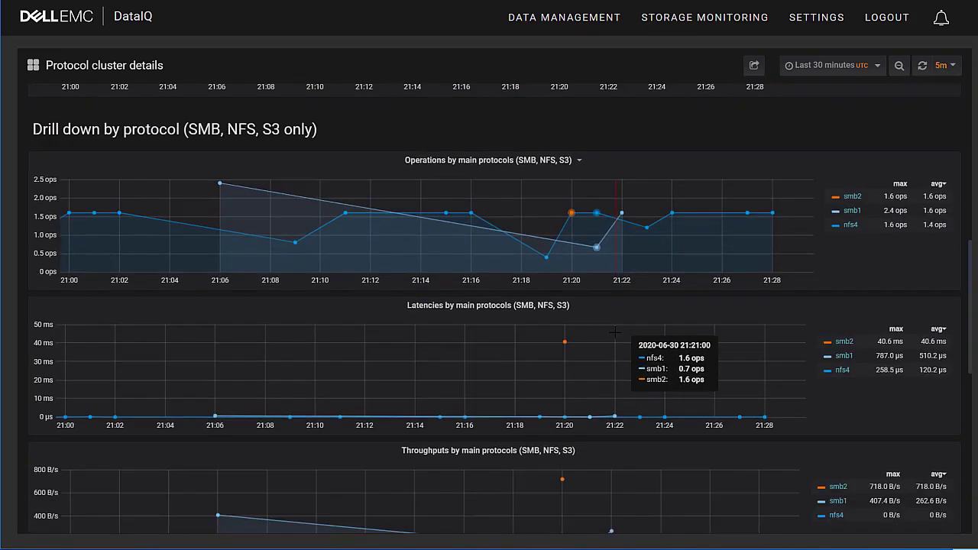
scroll(614, 333, "down", 1)
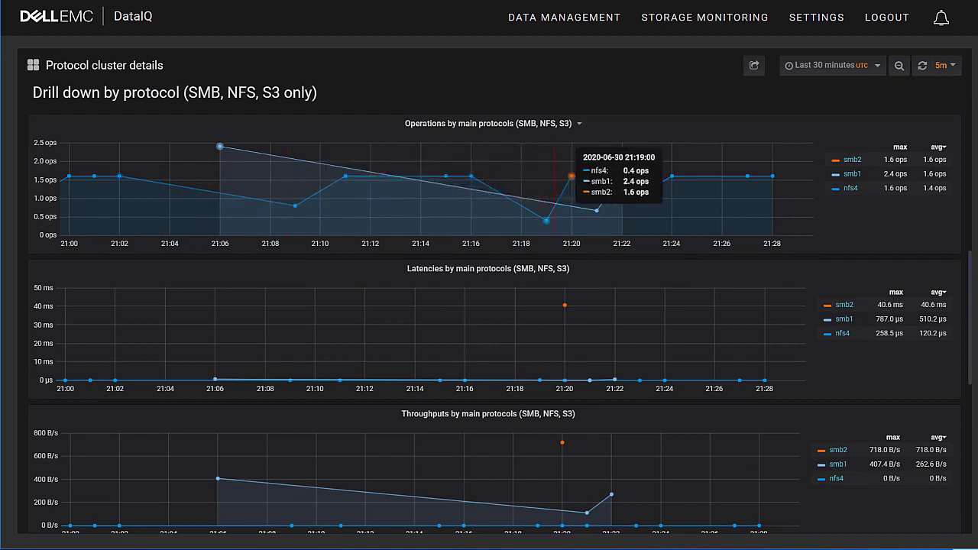
left_click(850, 162)
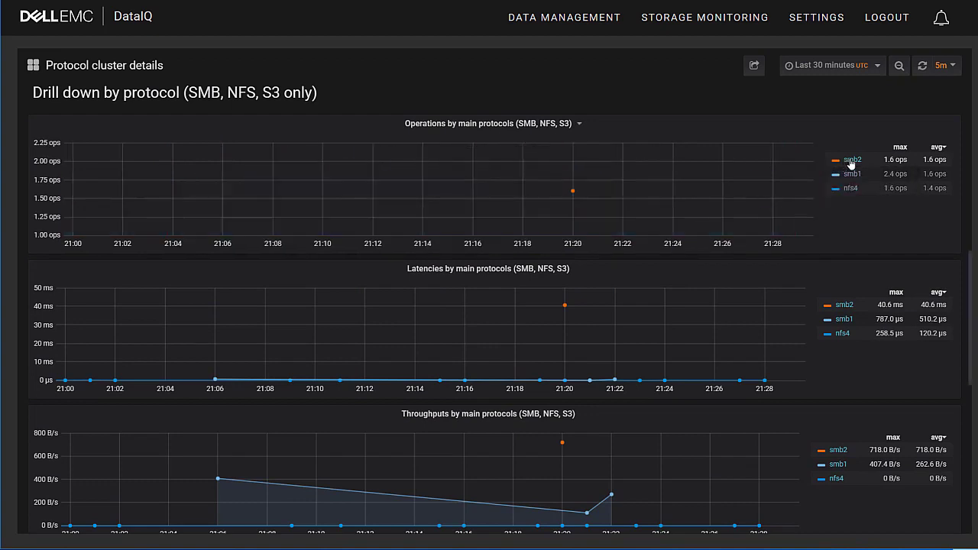
left_click(851, 161)
left_click(852, 175)
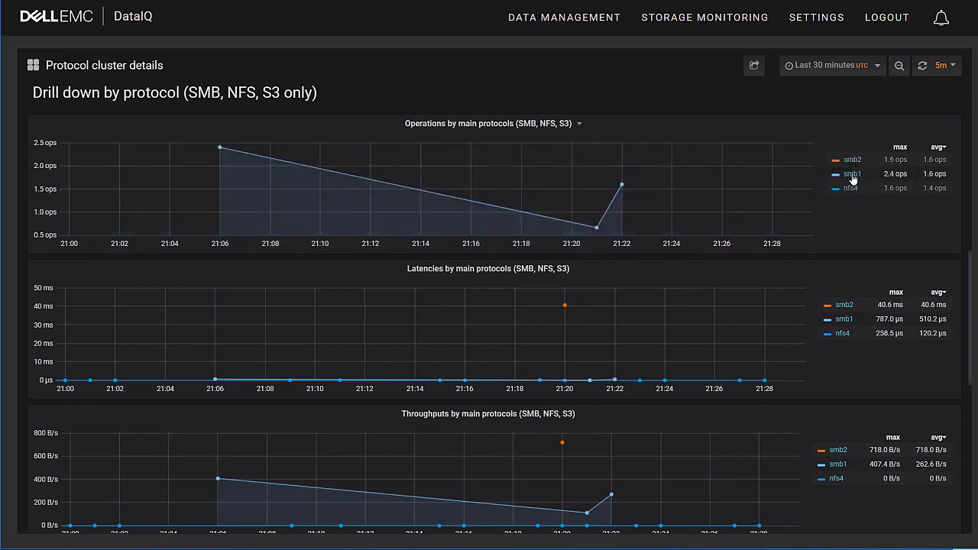
left_click(852, 175)
left_click(851, 189)
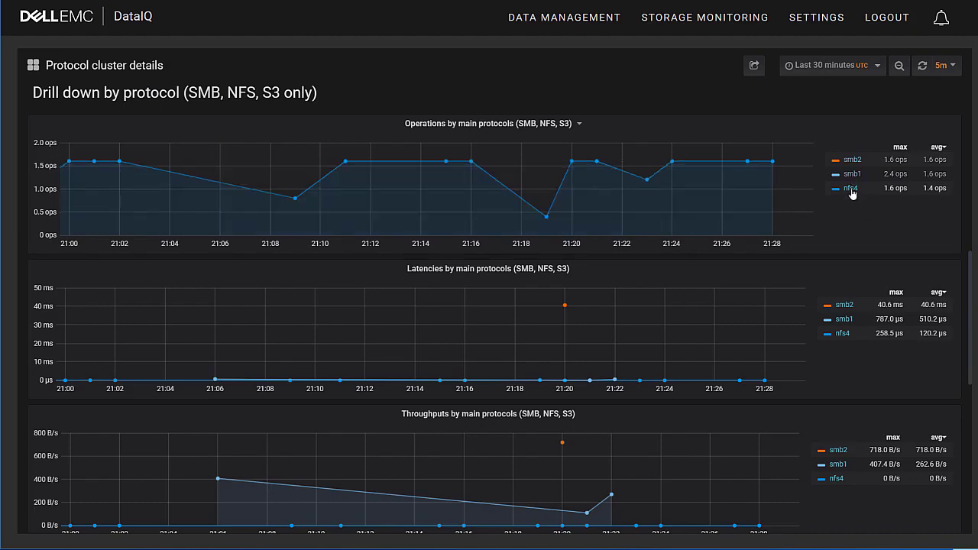
left_click(852, 190)
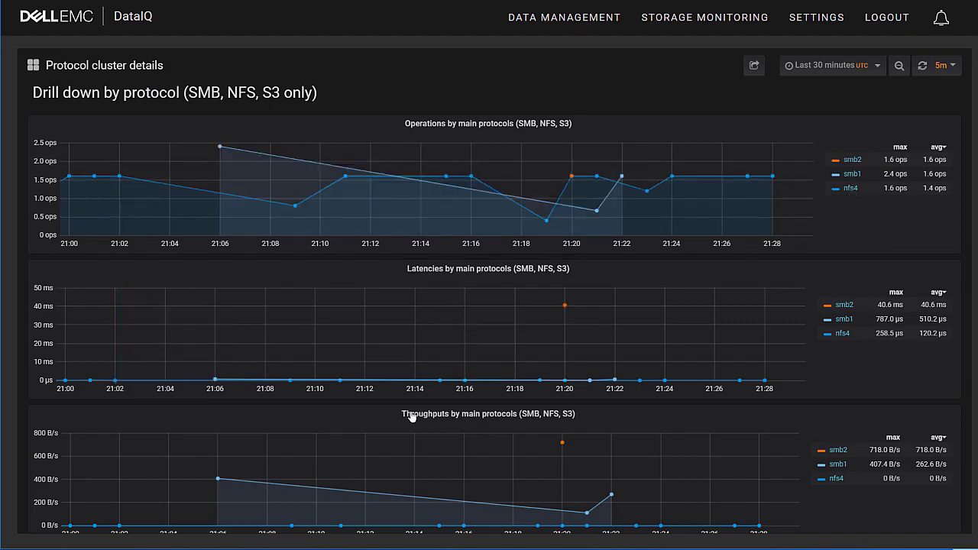
- Review the operations, latencies and throughputs of the other protocols, excluding SMB, NFS and S3, for hop-isi-x
scroll(414, 413, "down", 1)
scroll(415, 413, "down", 5)
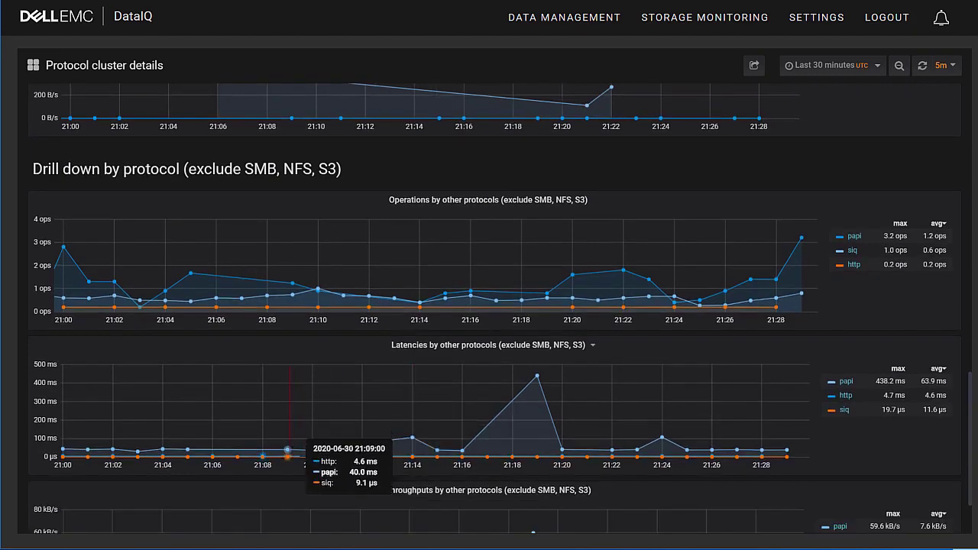
scroll(488, 500, "down", 1)
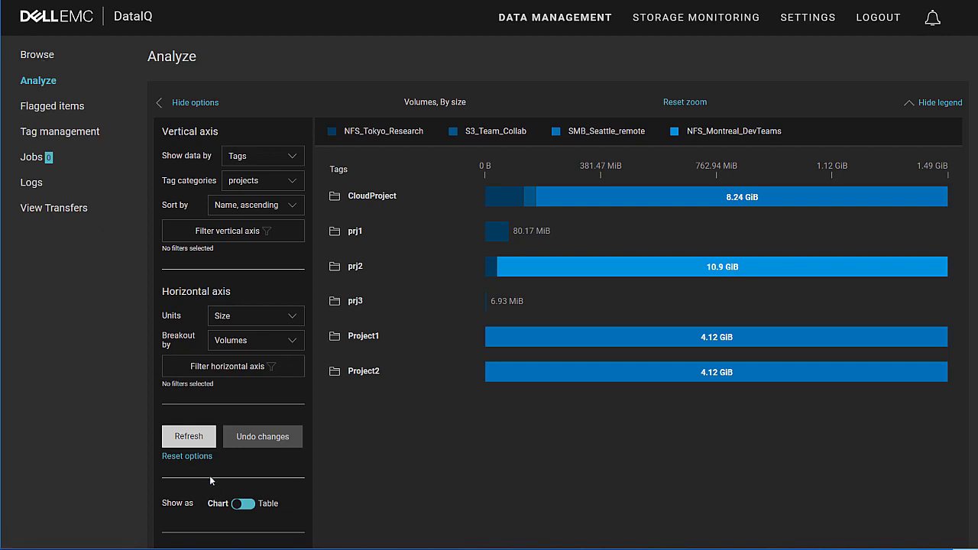
- Choose another unit for the horizontal axis of the Analyze chart that shows the projects tags
left_click(294, 320)
left_click(286, 352)
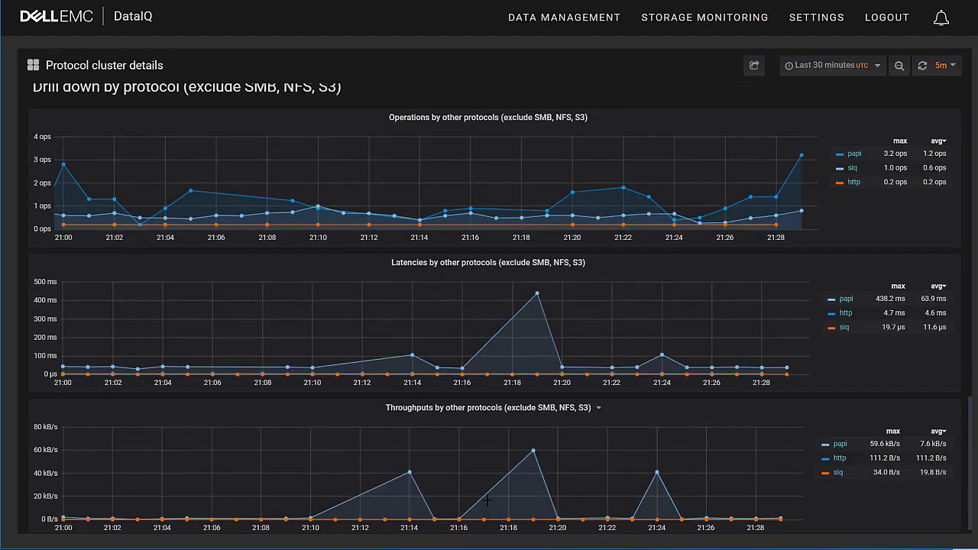
- Look back over the hop-isi-x protocol charts, from the other protocols up to the cluster-wide throughput and latency
scroll(489, 505, "up", 5)
scroll(491, 495, "up", 10)
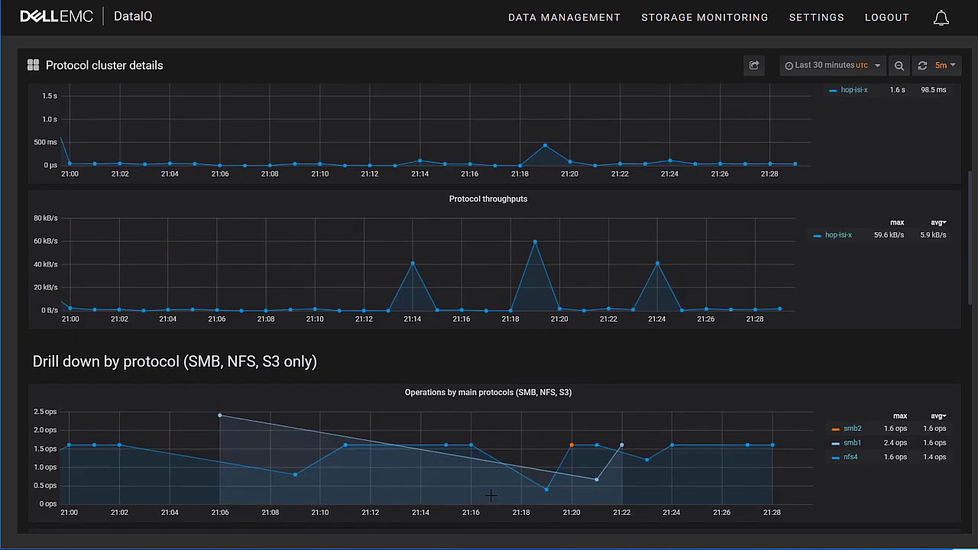